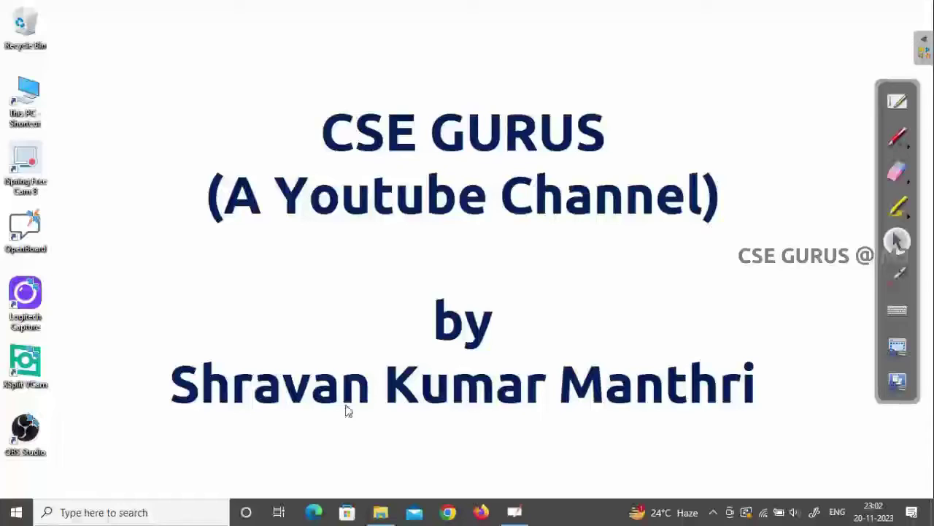
Launch Firefox from the taskbar.
left_click(481, 512)
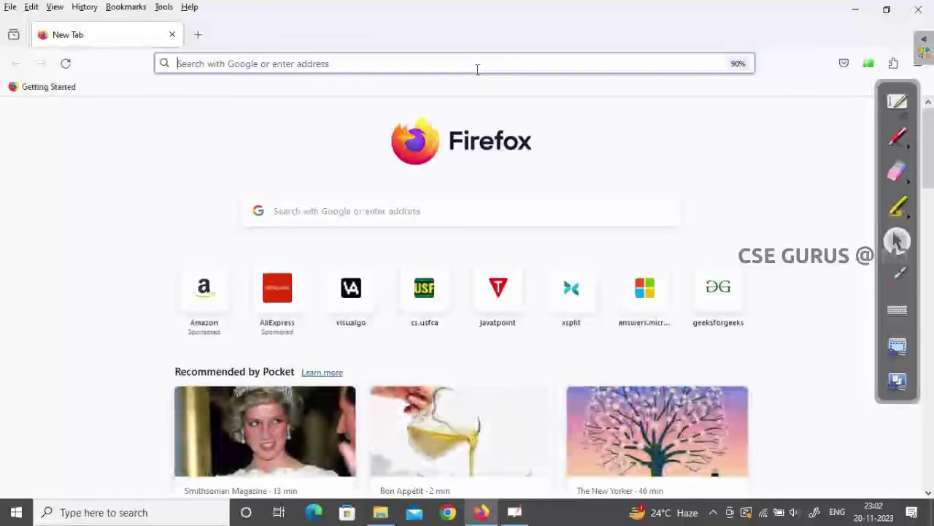
Search Google for 'codeblocks' from the Firefox address bar.
type("c")
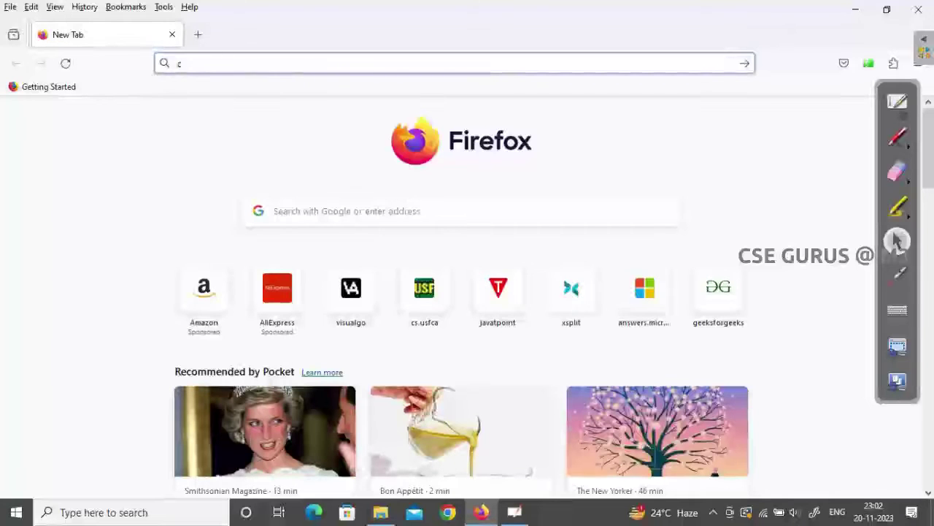
type("odeb")
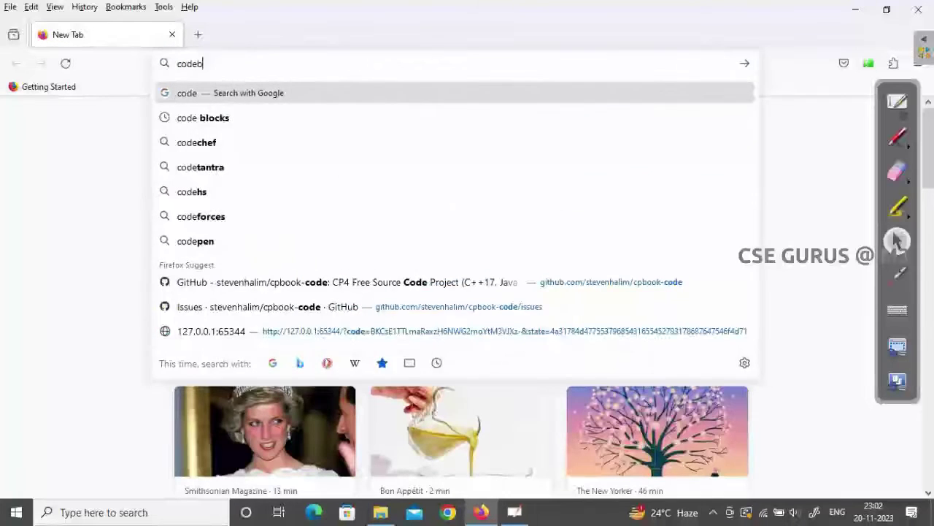
type("locks")
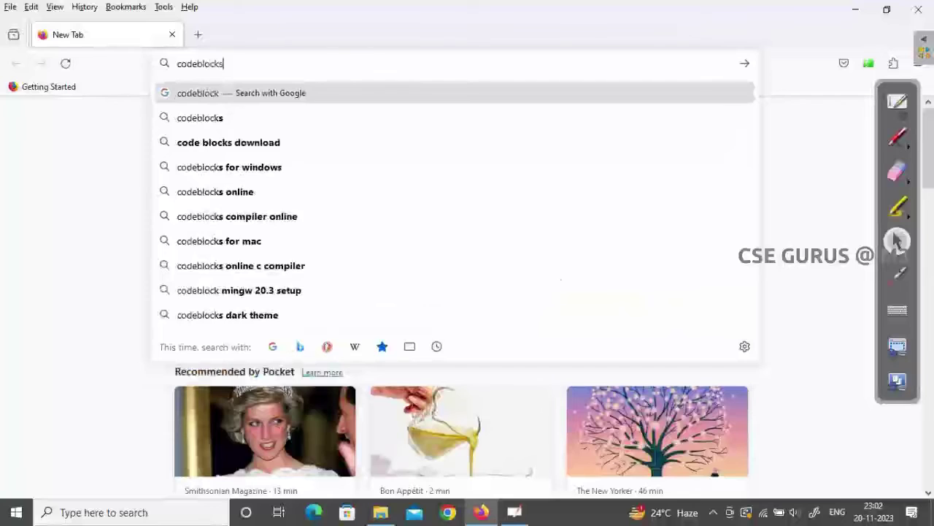
key("Return")
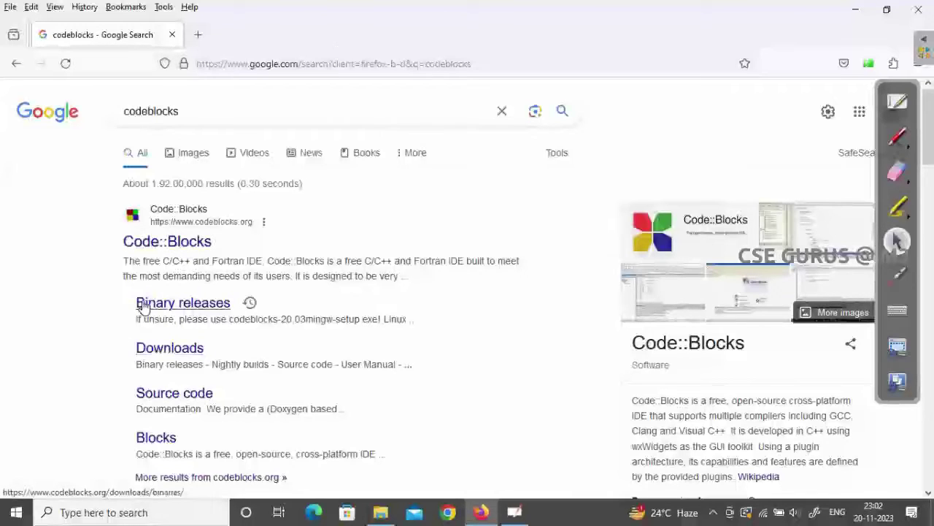
Look through the Code::Blocks Downloads page from the search results.
left_click(153, 350)
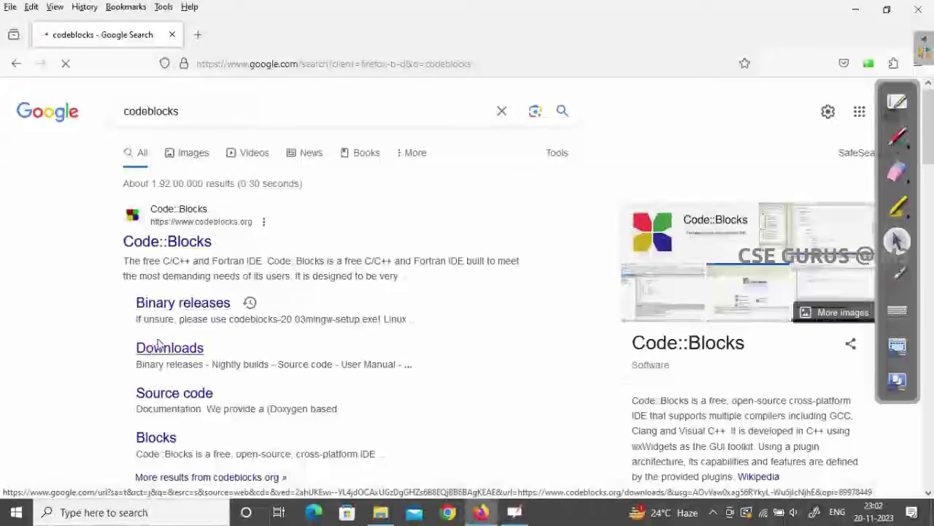
scroll(348, 344, "down", 3)
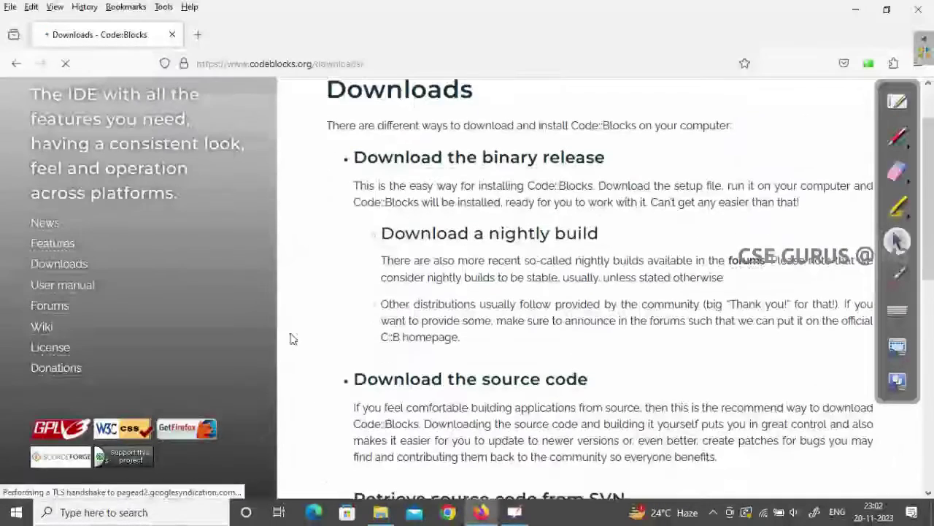
scroll(494, 316, "down", 4)
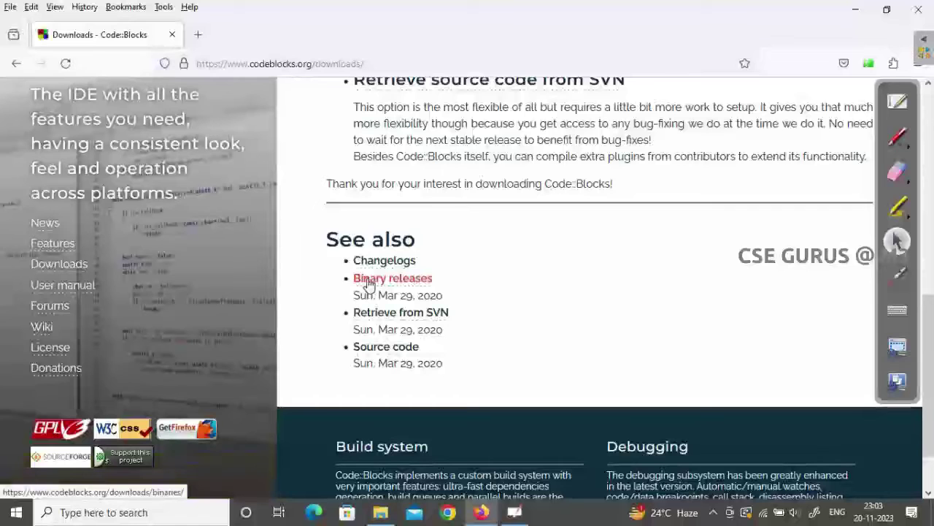
Open the Binary releases page and scroll to the Microsoft Windows installers table.
left_click(16, 63)
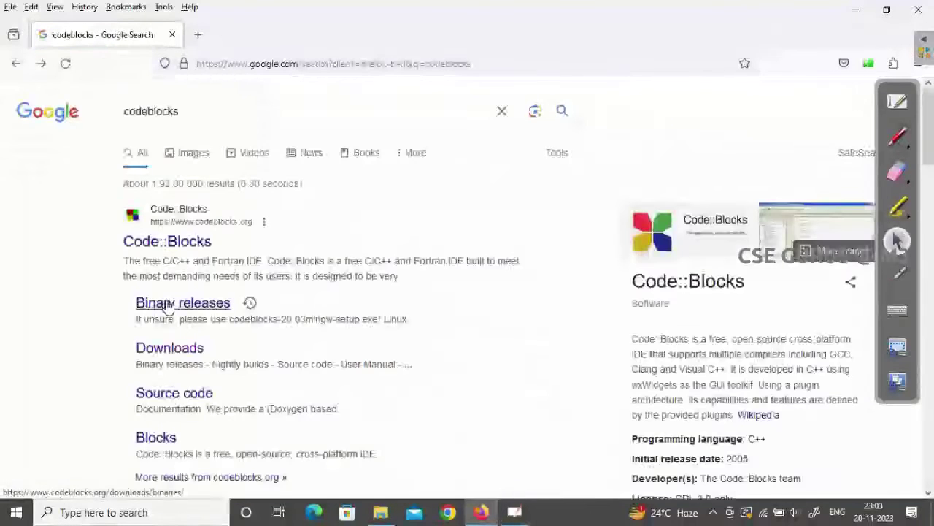
left_click(150, 300)
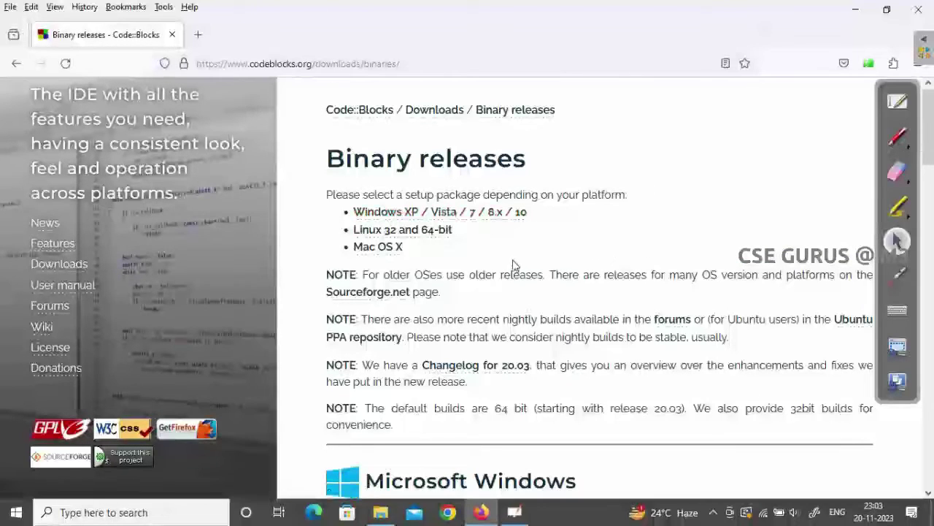
scroll(515, 262, "down", 3)
scroll(514, 261, "down", 2)
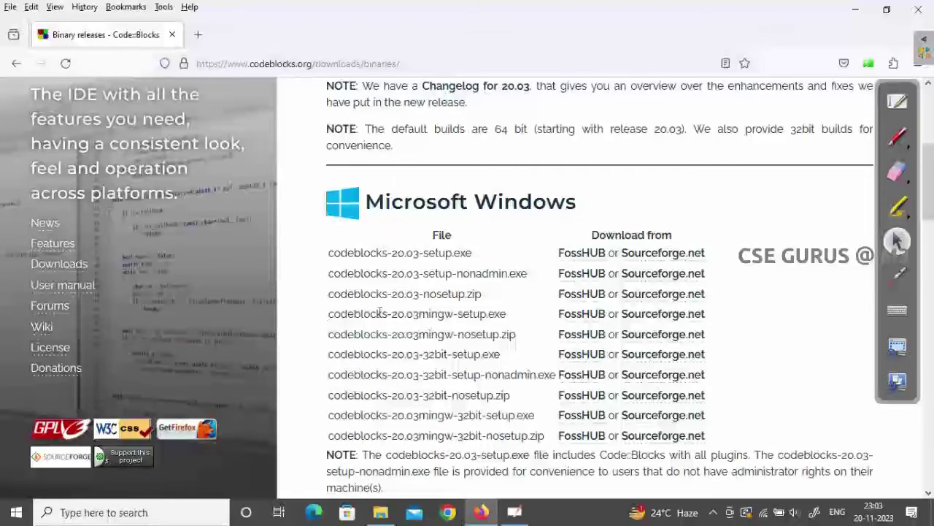
left_click(897, 136)
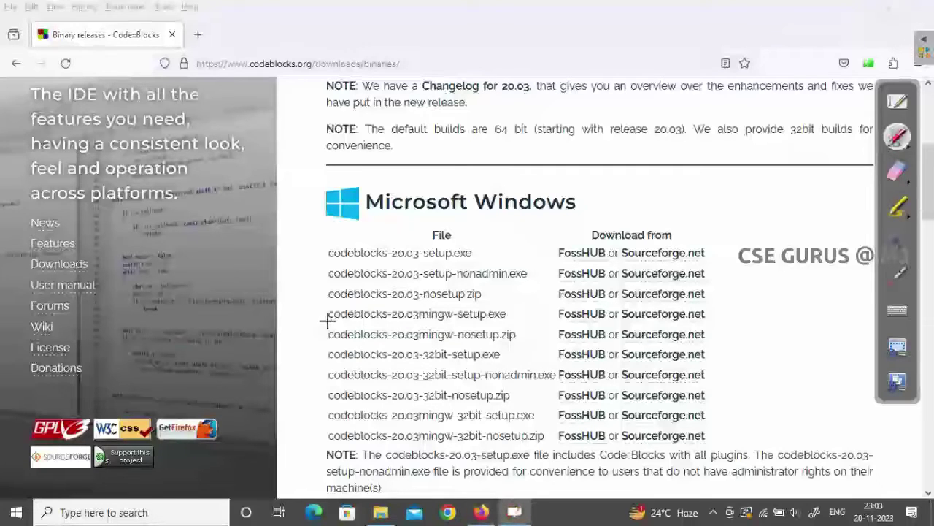
Circle codeblocks-20.03mingw-setup.exe and its FossHUB download link in red on screen.
mouse_move(328, 319)
left_mouse_down()
mouse_move(454, 324)
mouse_move(432, 300)
mouse_move(366, 297)
mouse_move(316, 309)
left_mouse_up()
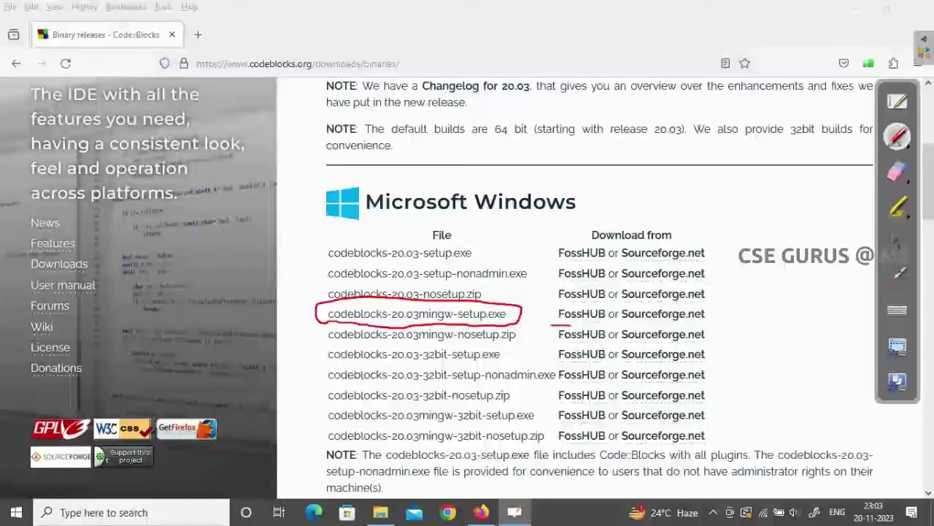
left_click_drag(588, 332, 552, 321)
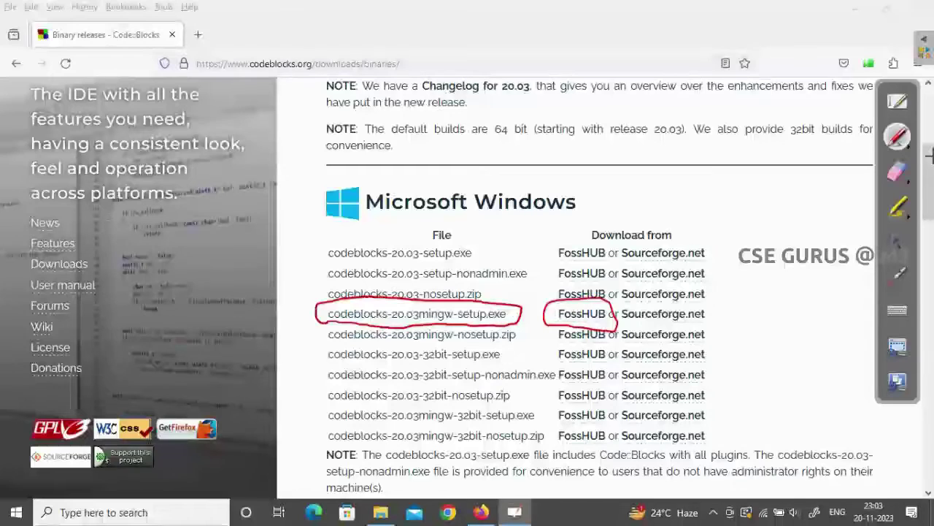
left_click(897, 245)
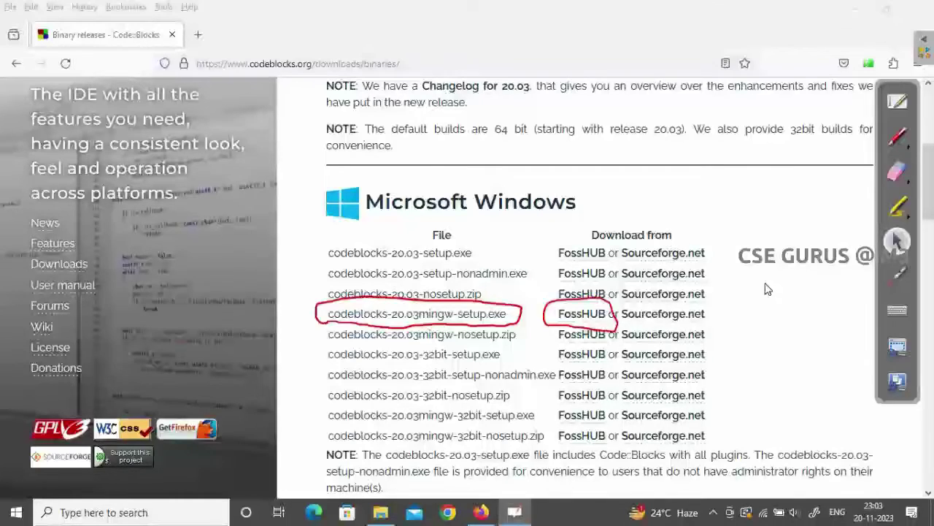
Start the mingw setup download from FossHUB, dismiss the ad, and erase the annotations.
left_click(569, 319)
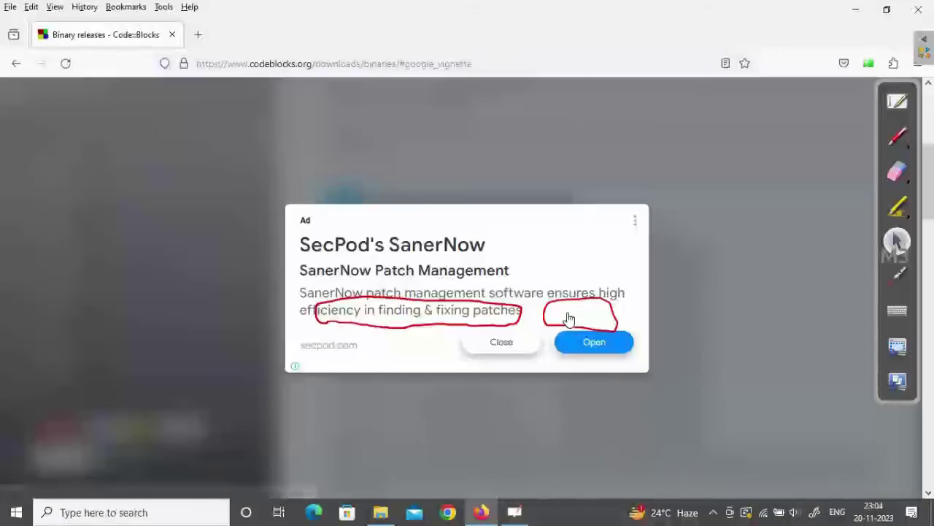
left_click(511, 346)
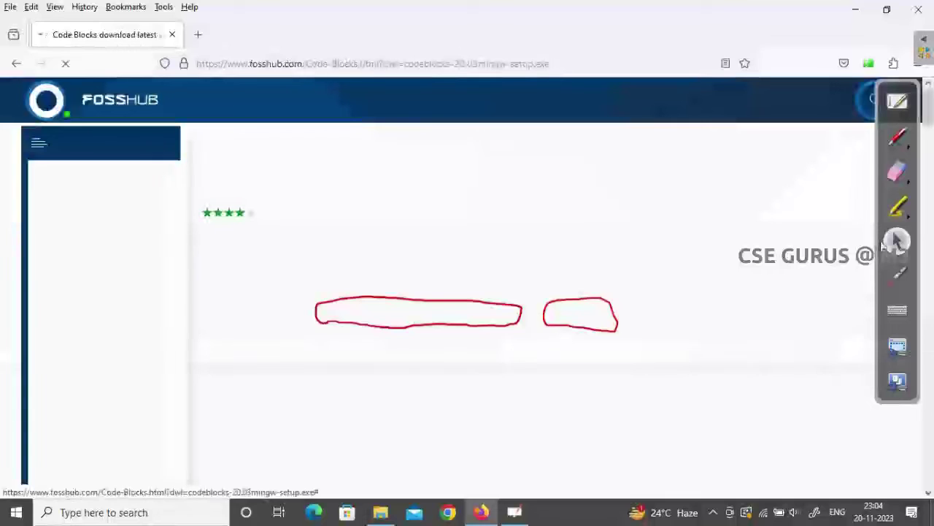
left_click(899, 174)
left_click(860, 186)
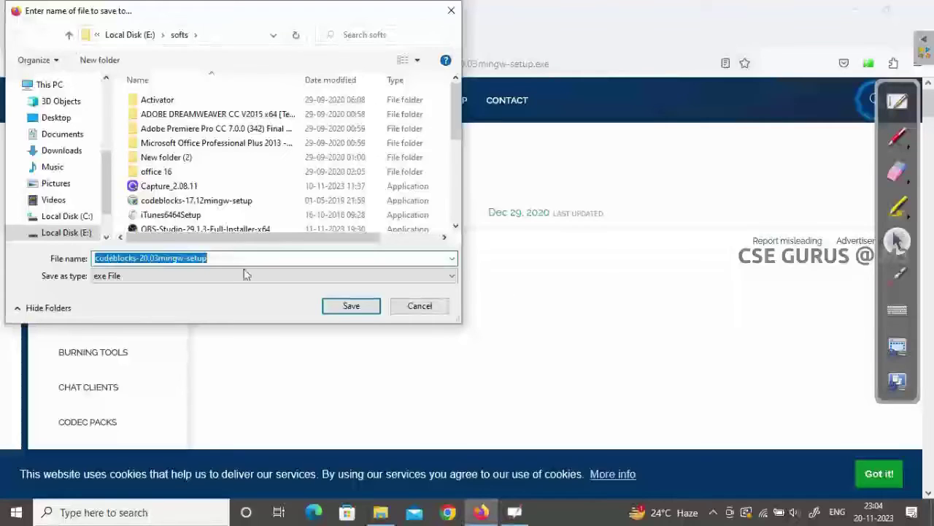
Save codeblocks-20.03mingw-setup.exe to E:\softs and launch the installer once downloaded.
left_click(349, 306)
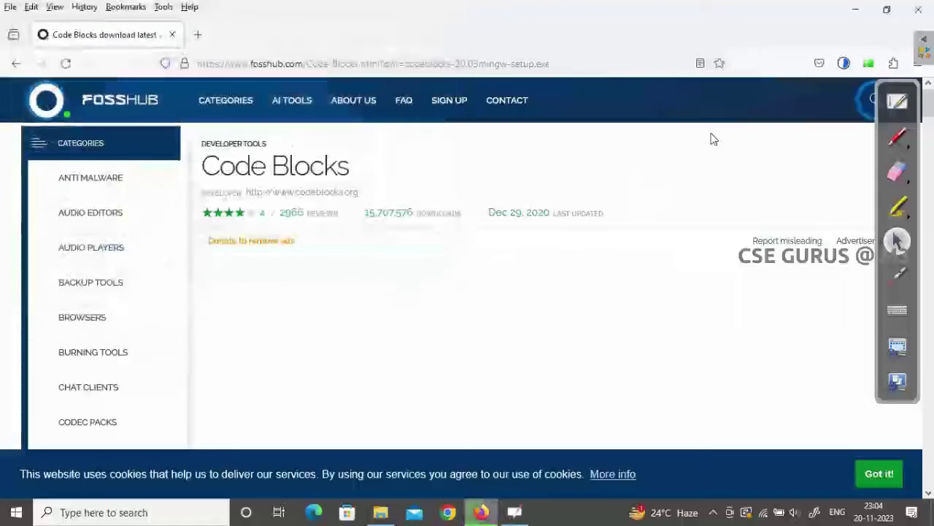
left_click(845, 64)
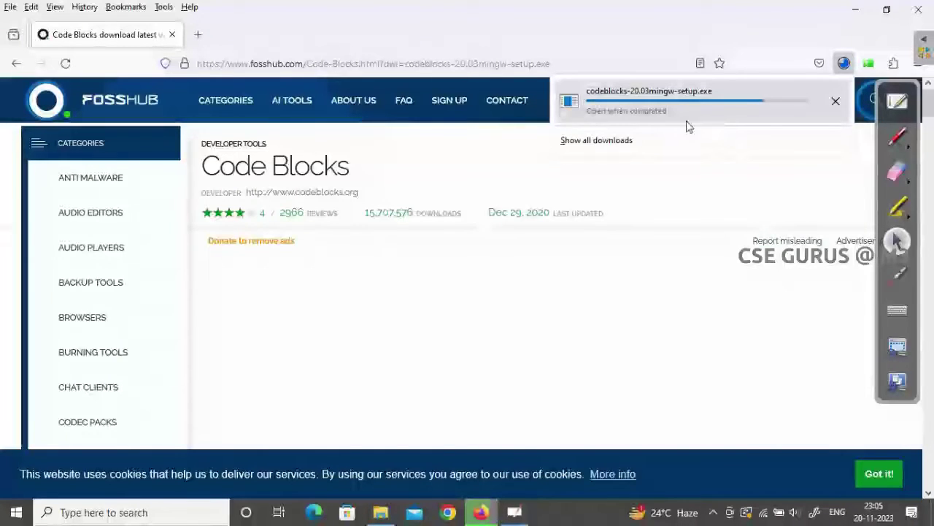
left_click(643, 107)
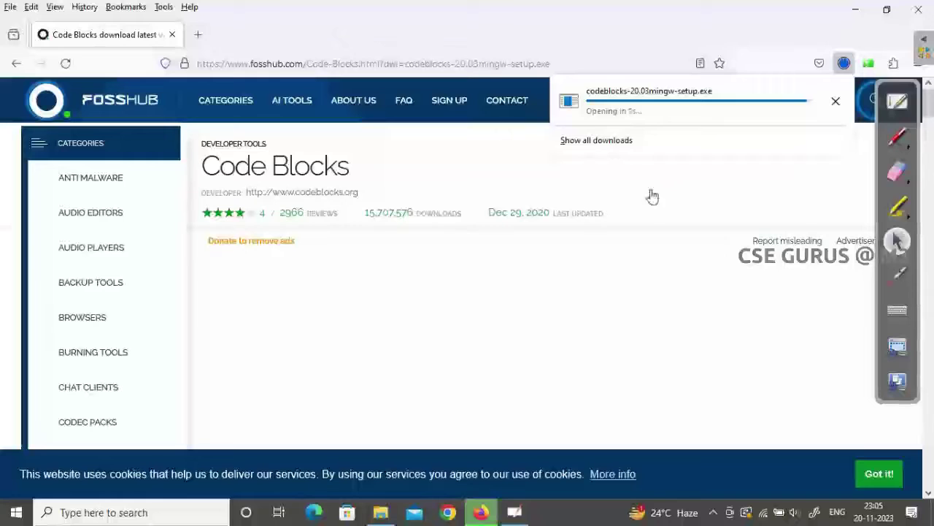
left_click(619, 108)
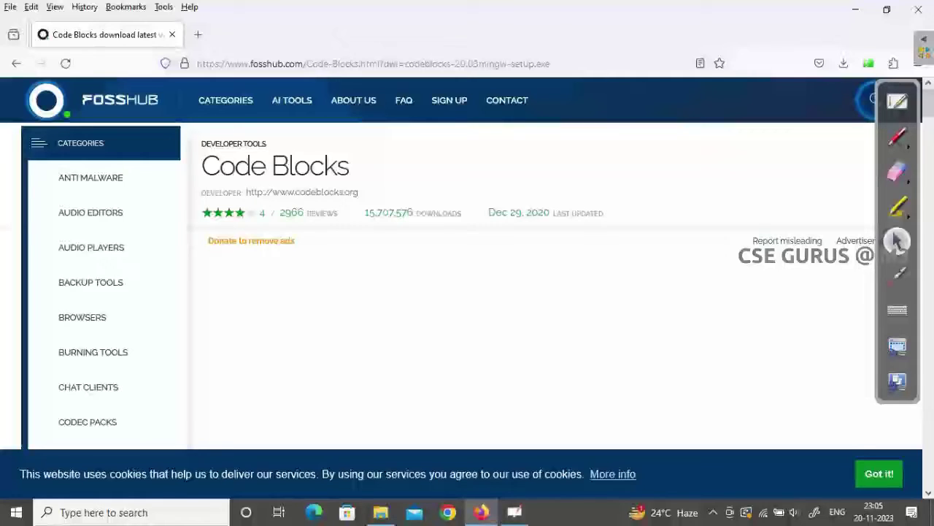
Install Code::Blocks with the Full component set into C:\Program Files\CodeBlocks, accepting the GPL license.
left_click(854, 12)
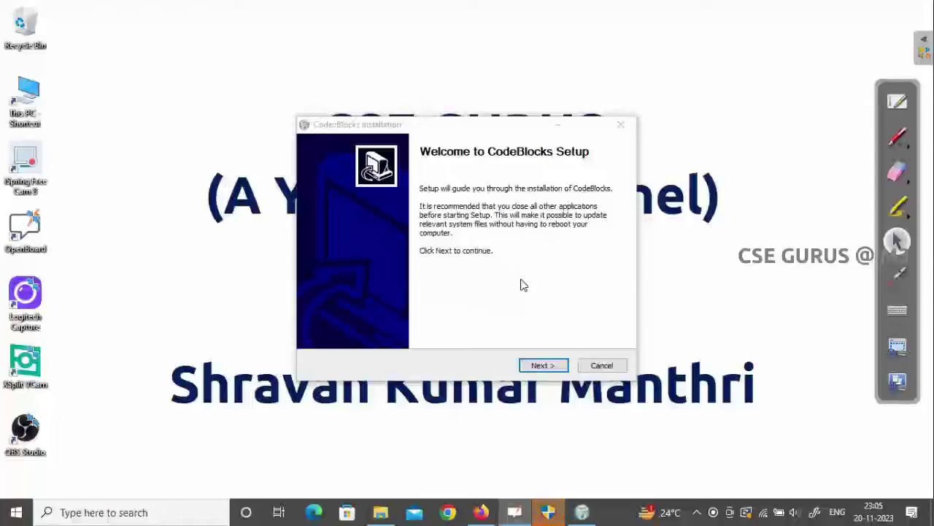
left_click(537, 365)
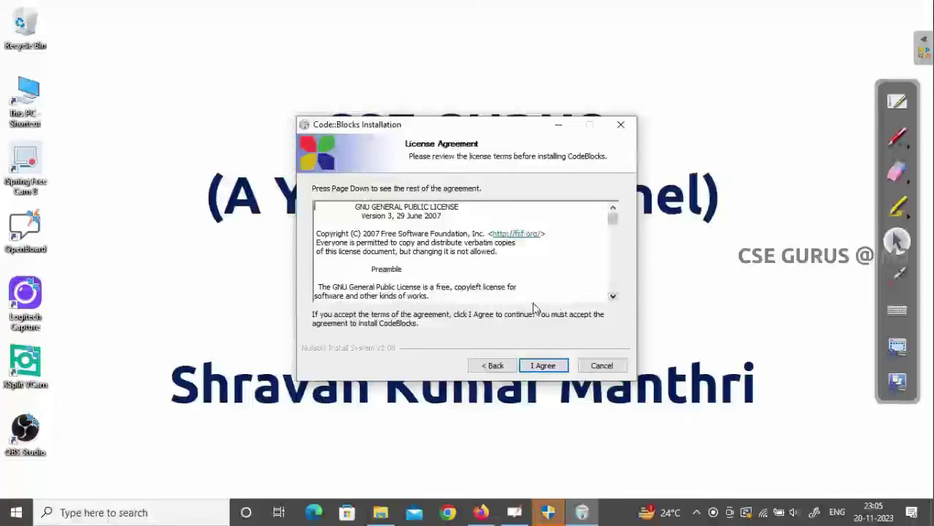
left_click(553, 367)
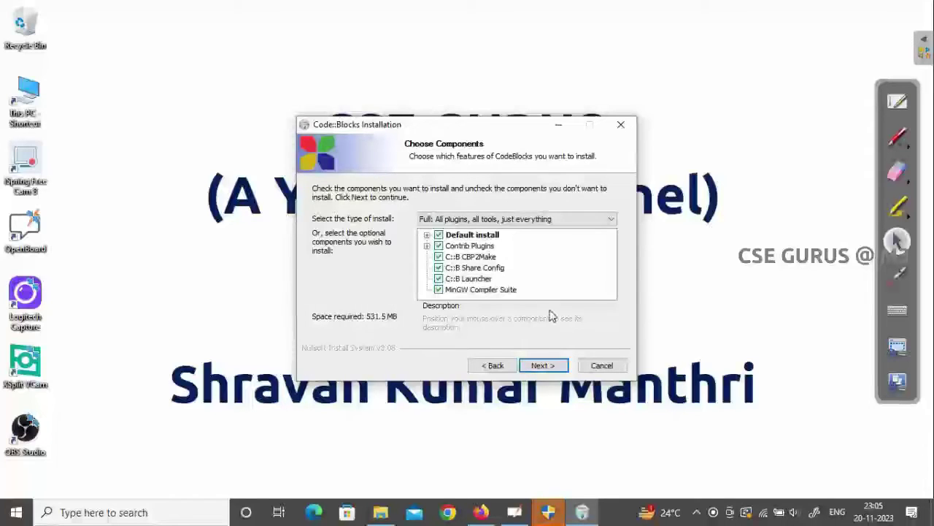
left_click(560, 367)
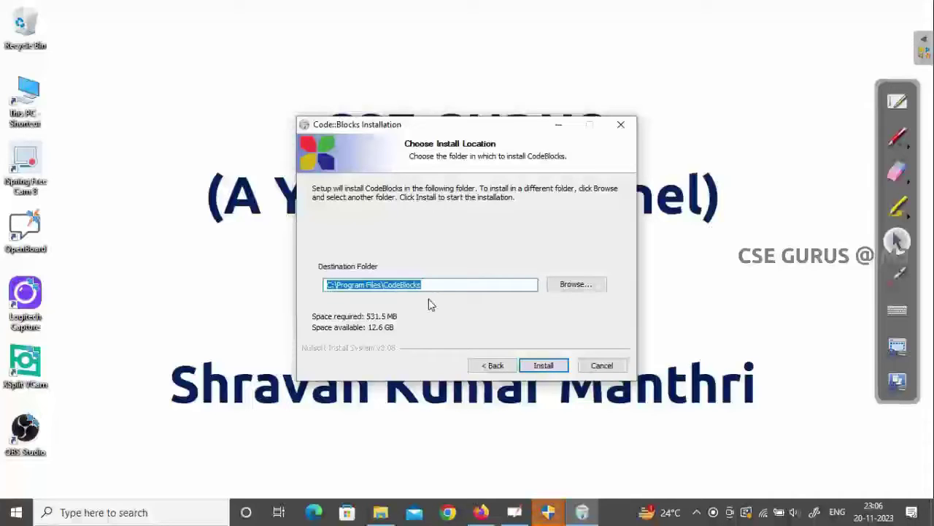
left_click(541, 365)
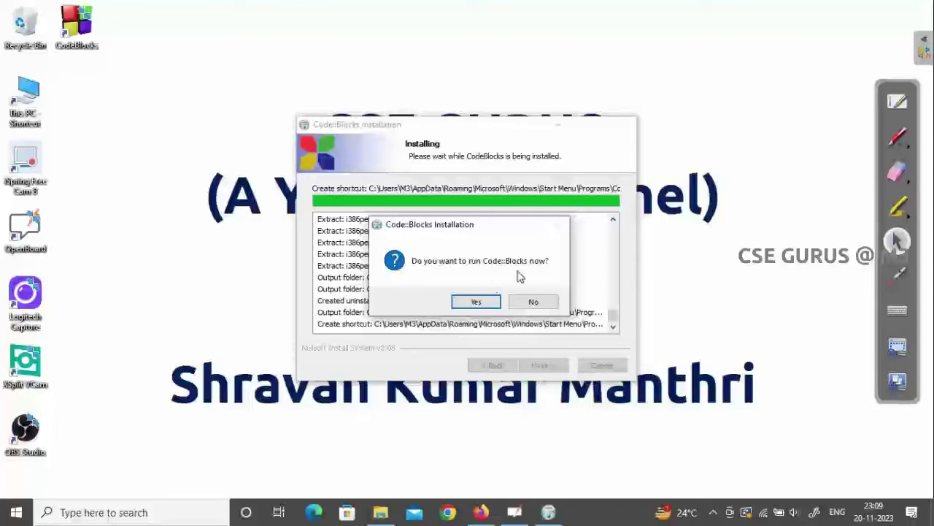
Run Code::Blocks 20.03 right after installing and close the finished setup wizard.
left_click(478, 302)
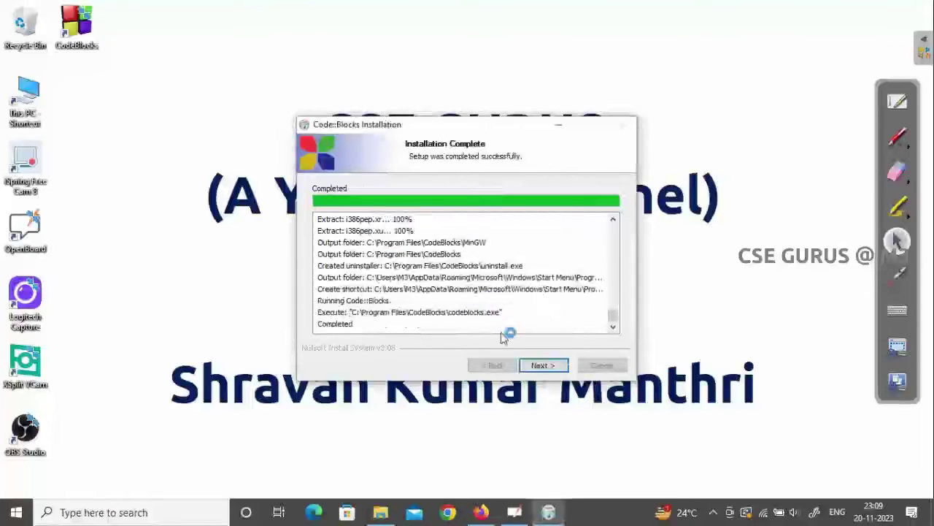
left_click(544, 367)
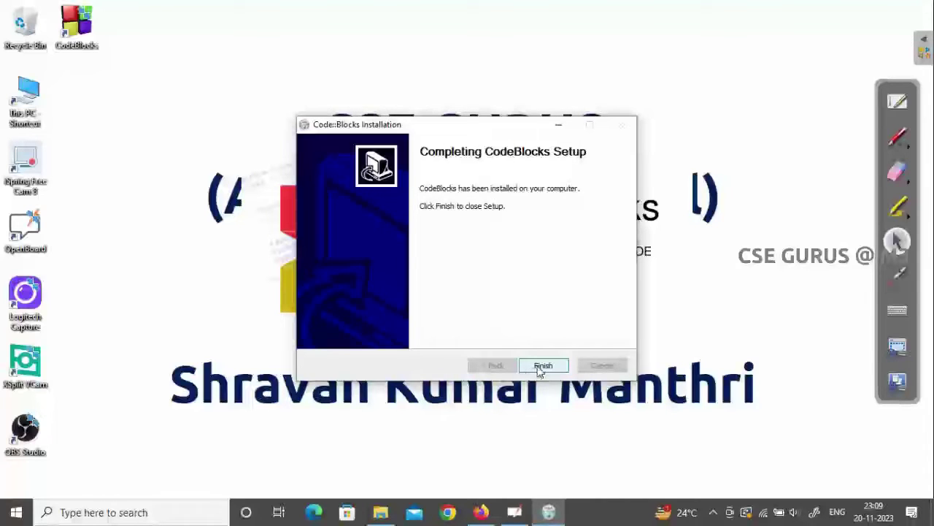
left_click(541, 366)
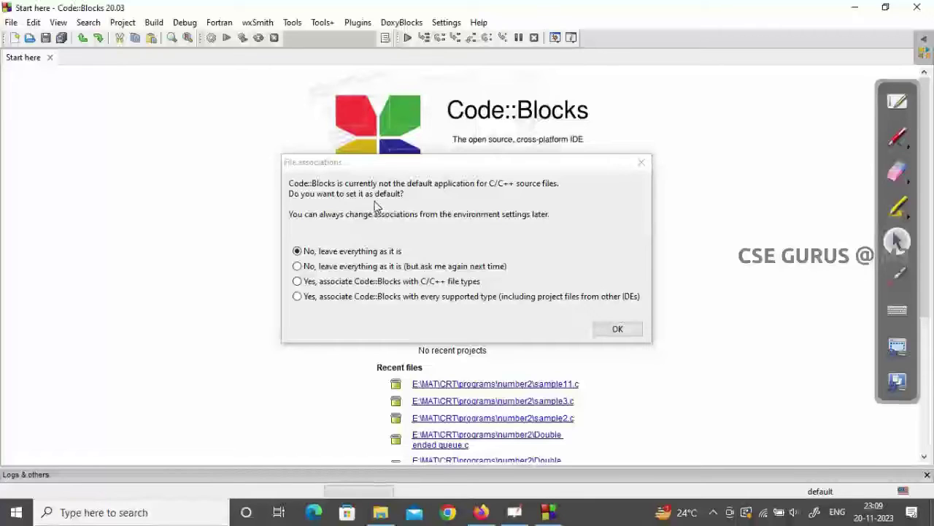
Associate Code::Blocks with all supported file types and permanently silence the shortcut conflicts warning.
left_click(297, 298)
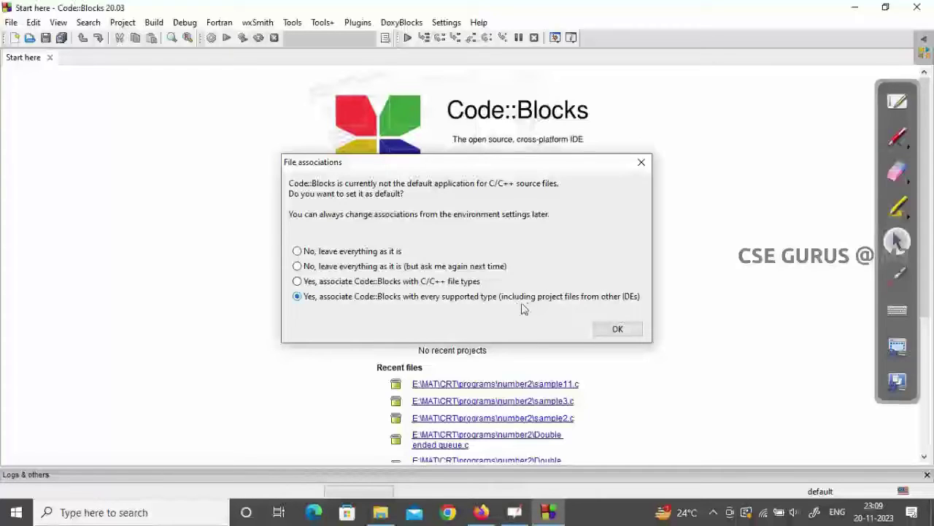
left_click(617, 330)
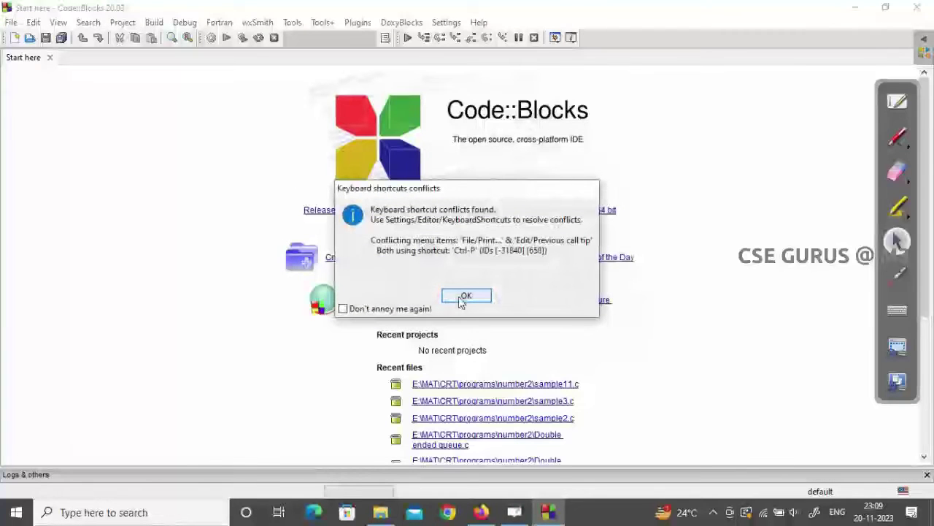
left_click(346, 310)
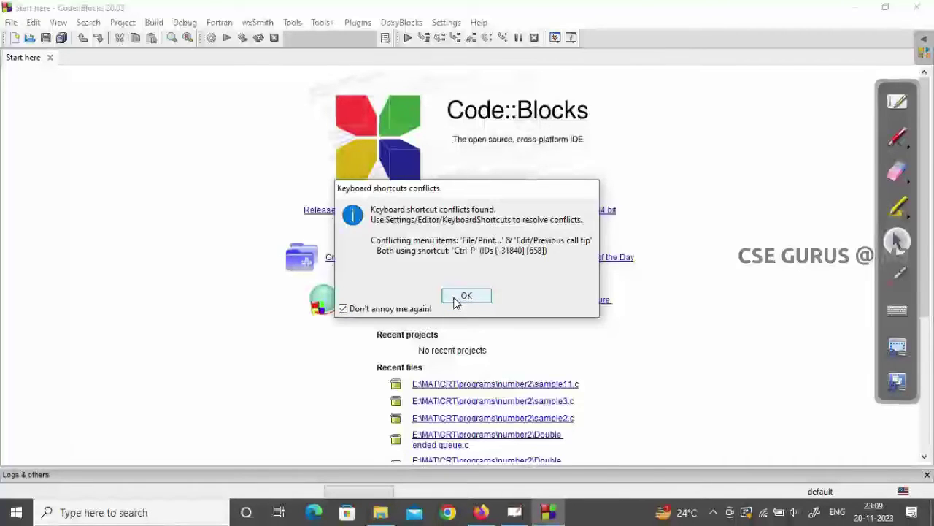
left_click(466, 296)
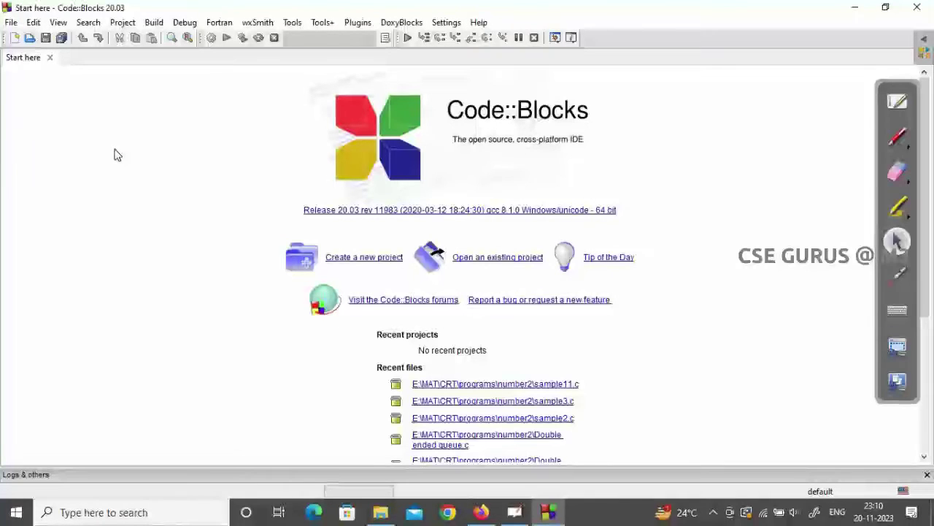
Create a new empty file, Untitled1, via File > New > Empty file.
left_click(13, 23)
mouse_move(27, 21)
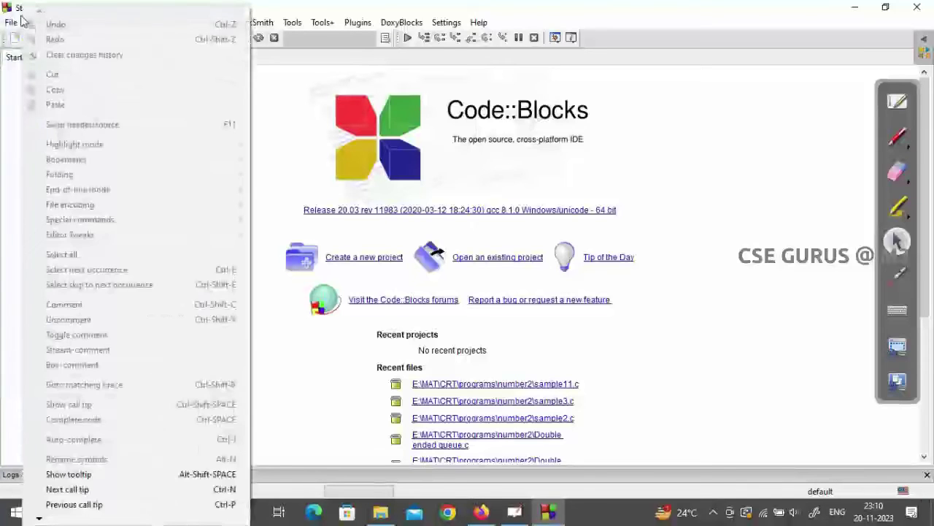
mouse_move(66, 38)
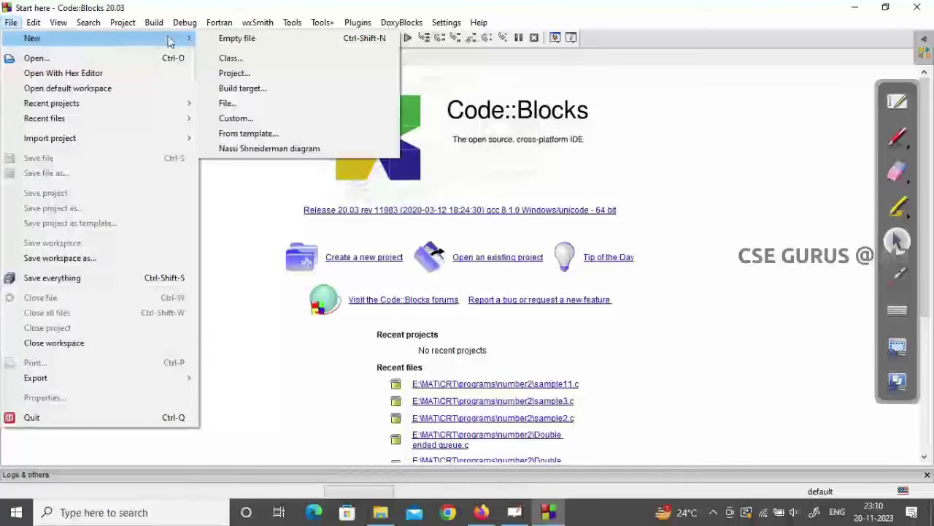
left_click(237, 40)
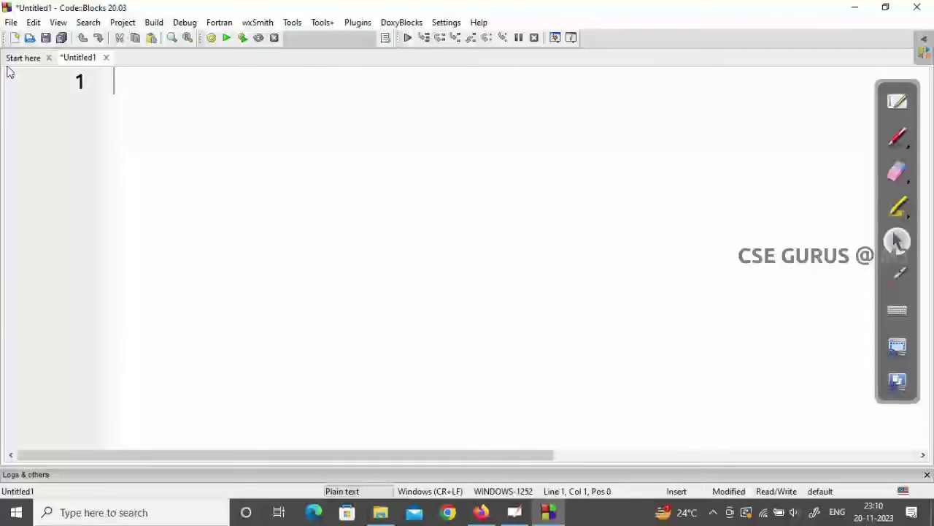
left_click(12, 23)
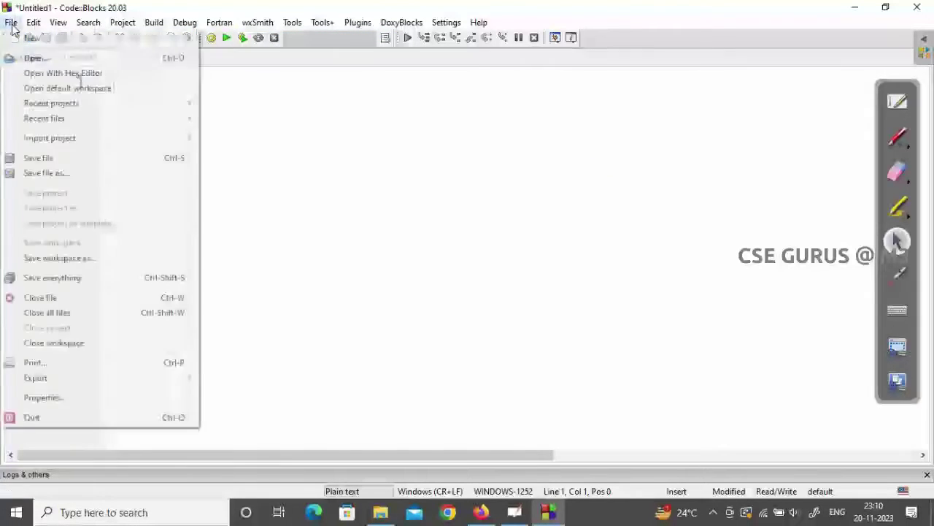
Begin saving the file as 'sample' with C/C++ files as the save type.
left_click(62, 174)
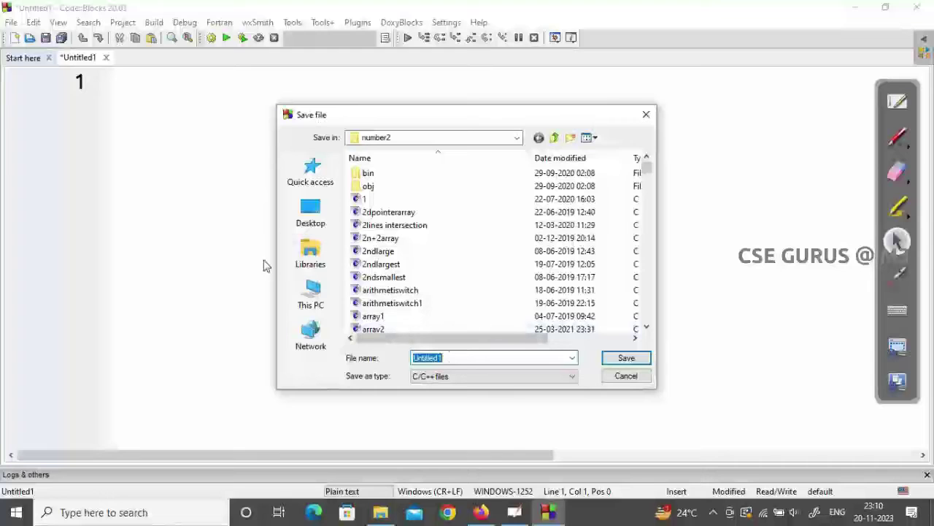
type("z")
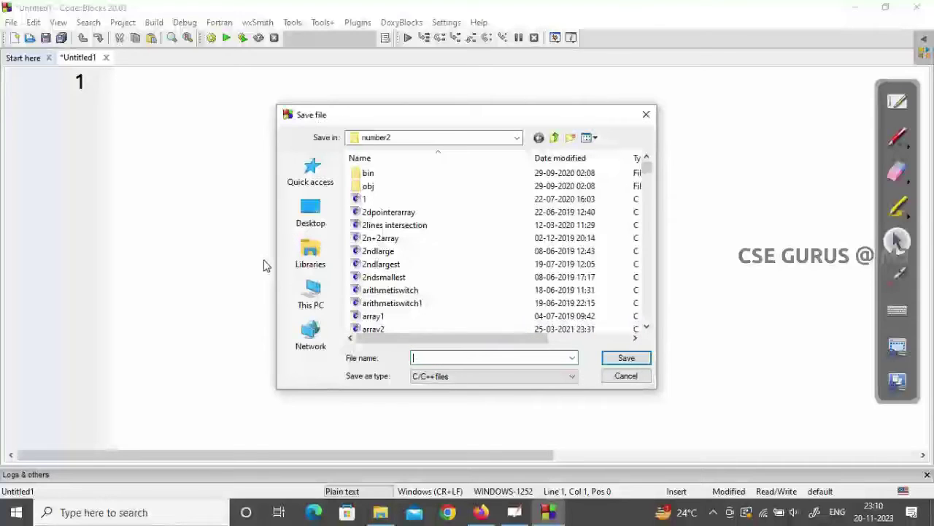
type("sample")
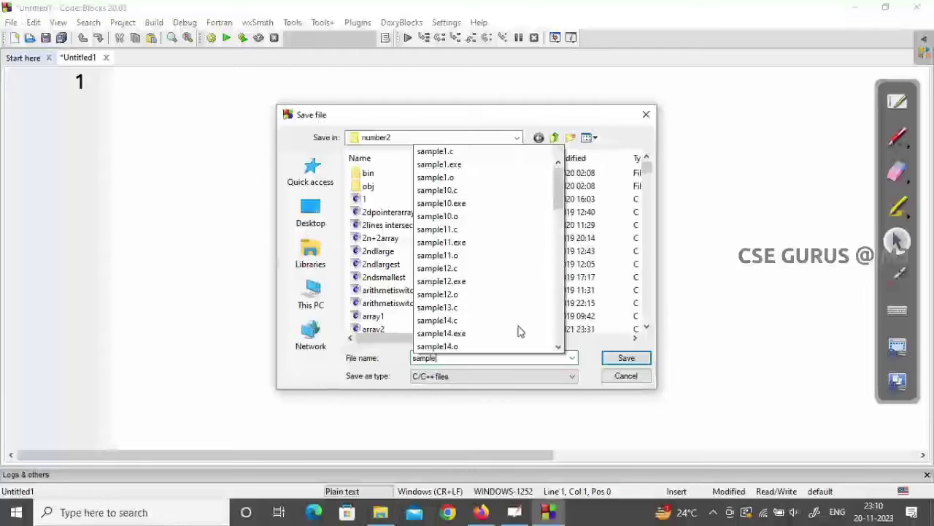
left_click(549, 394)
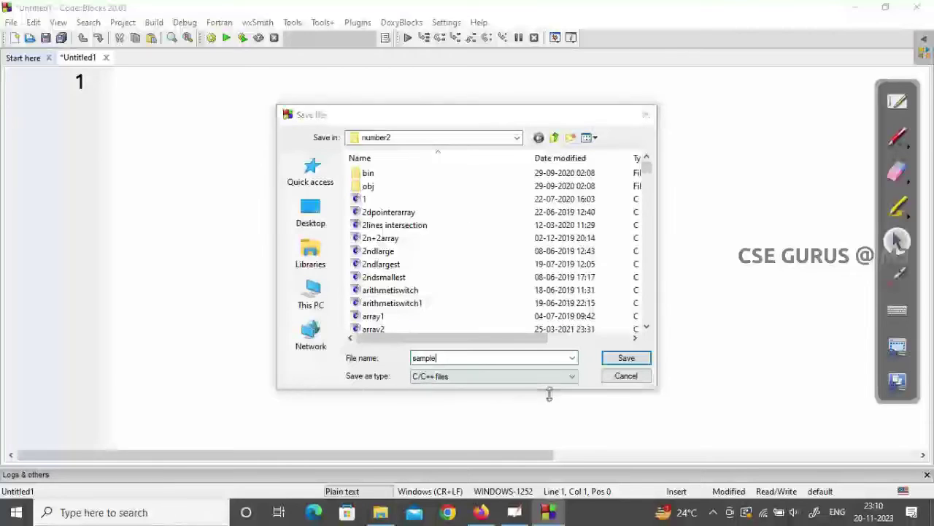
left_click(513, 376)
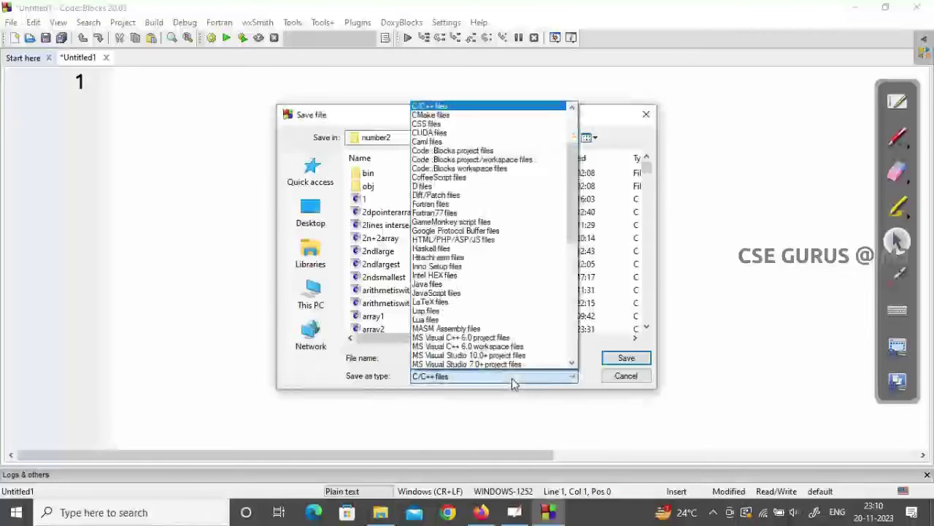
left_click(513, 384)
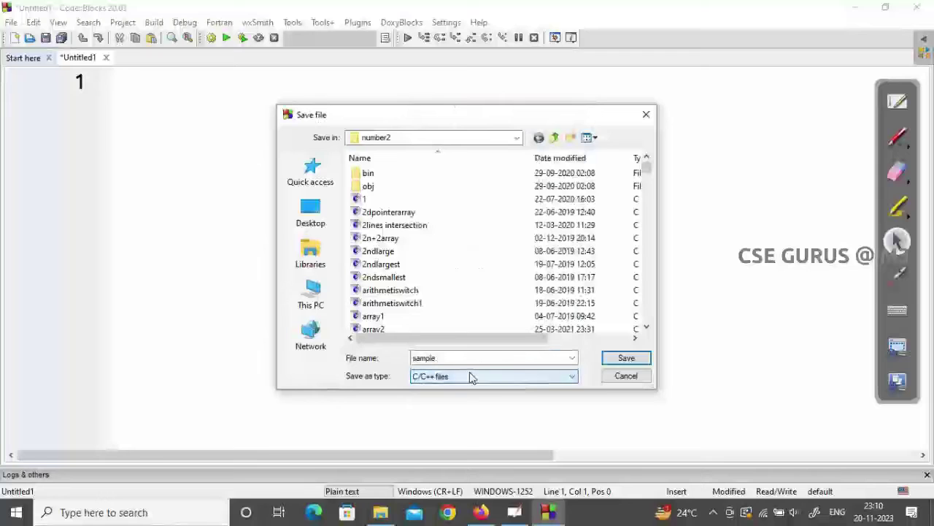
left_click(625, 358)
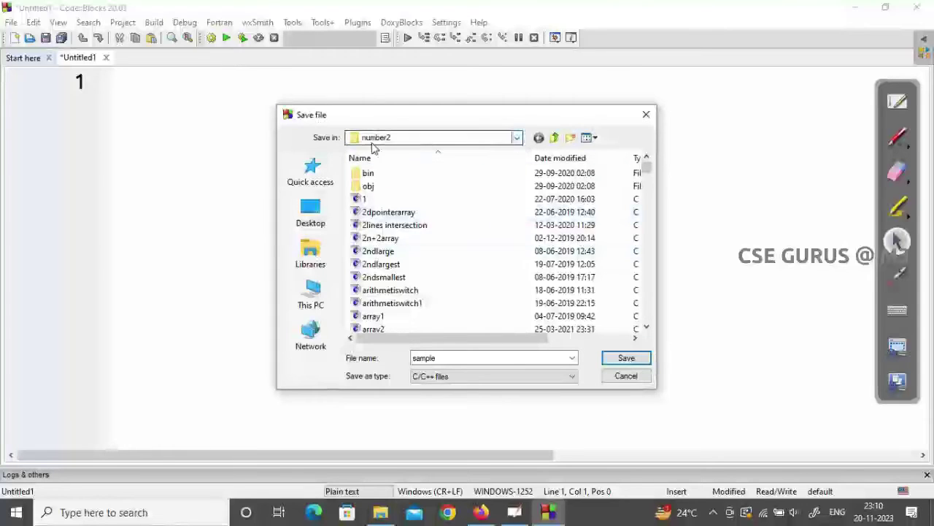
Browse up through the parent folders to This PC and open Local Disk (E:).
left_click(555, 139)
left_click(554, 139)
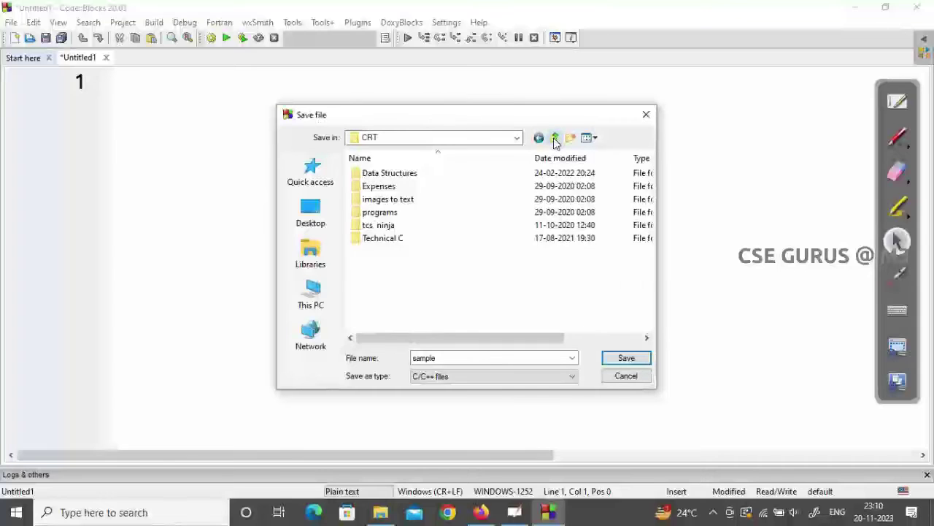
left_click(554, 139)
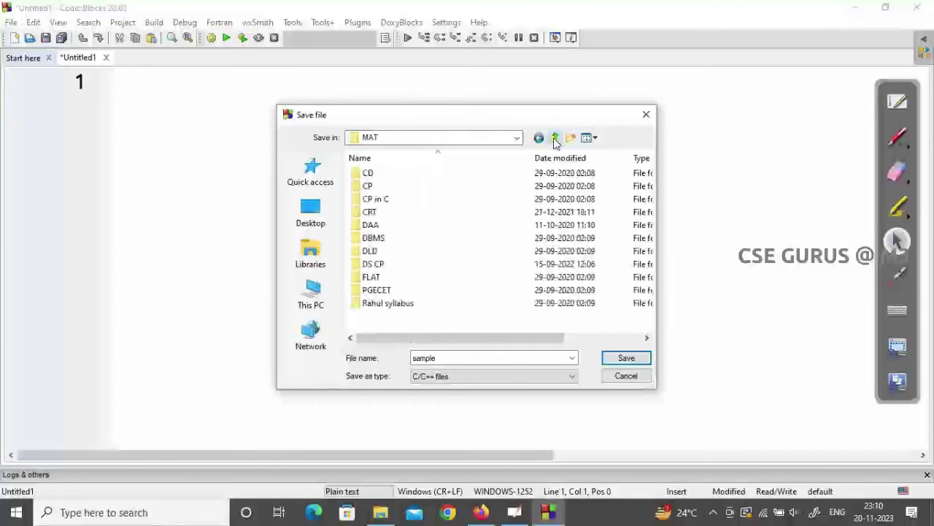
double_click(369, 213)
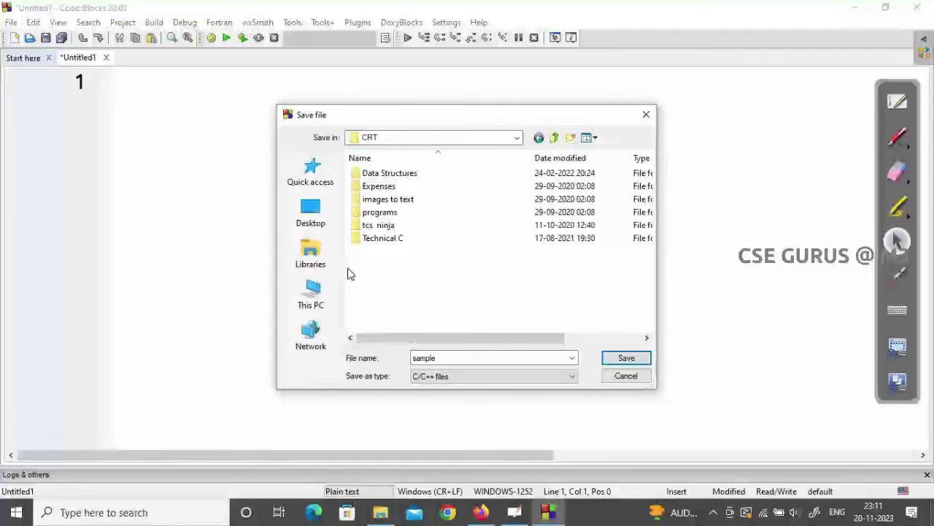
left_click(310, 291)
scroll(430, 259, "down", 5)
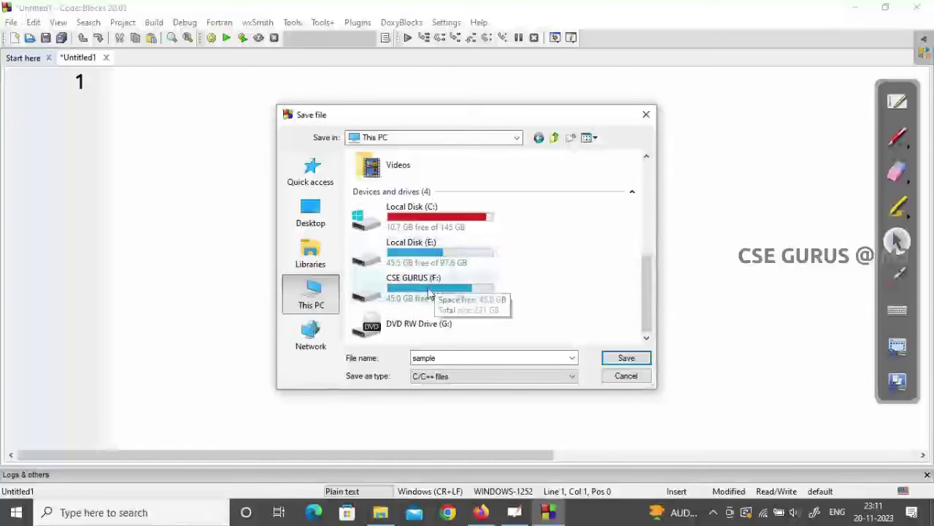
double_click(418, 252)
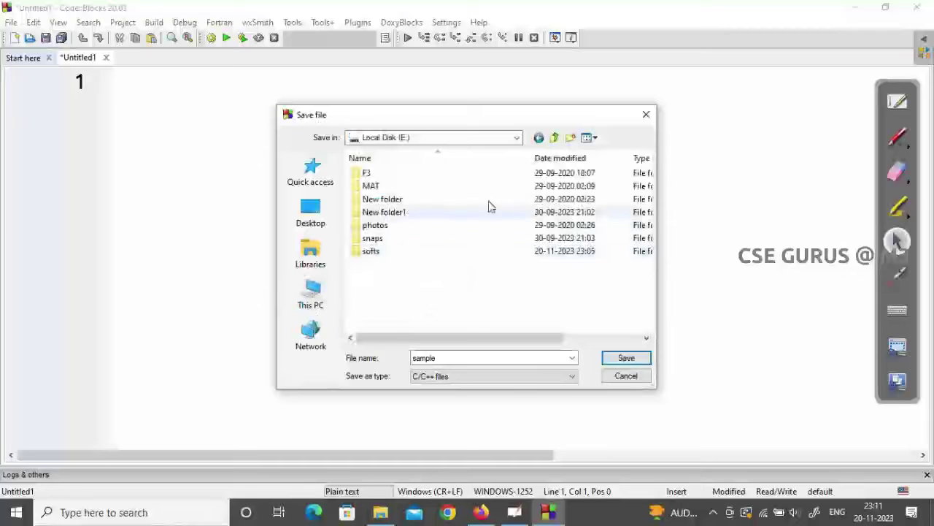
Create a 'Programs' folder on E:, enter it, and save sample.c there.
left_click(569, 138)
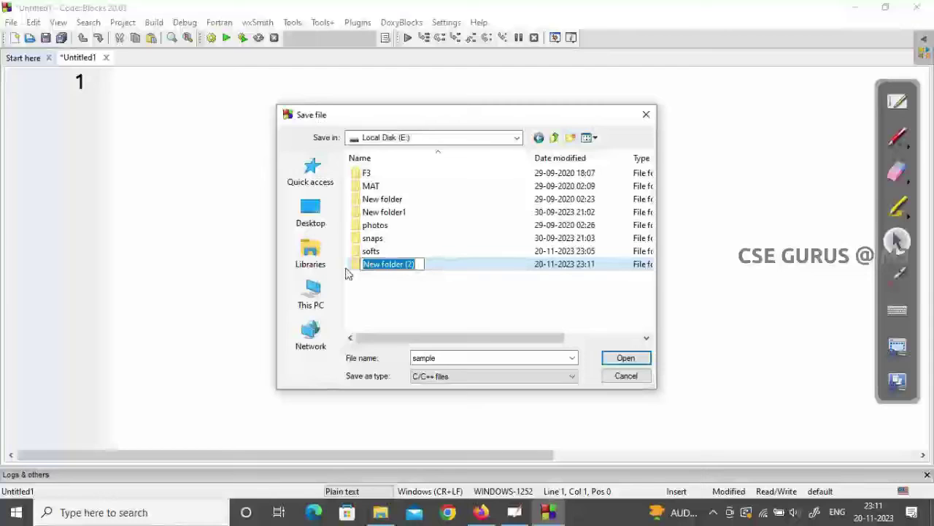
type("Progr")
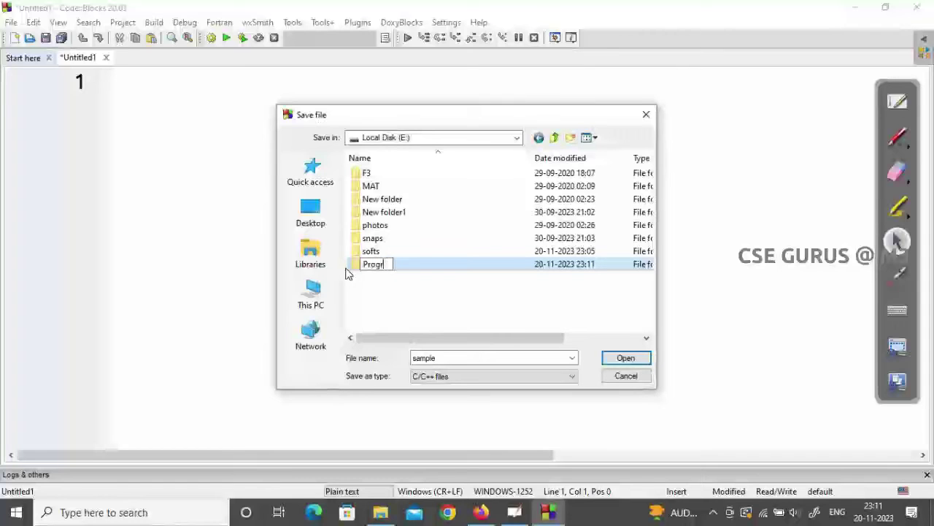
type("ams")
key("Return")
key("Return")
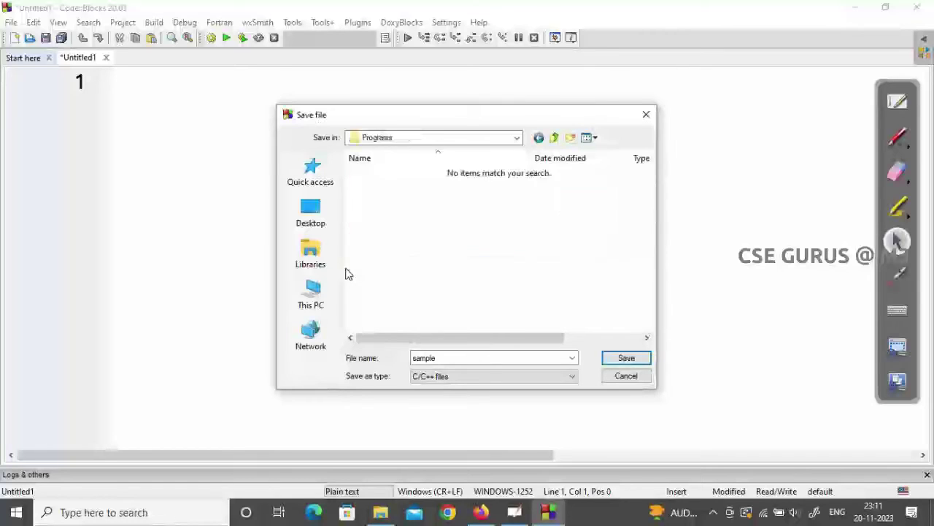
left_click(625, 358)
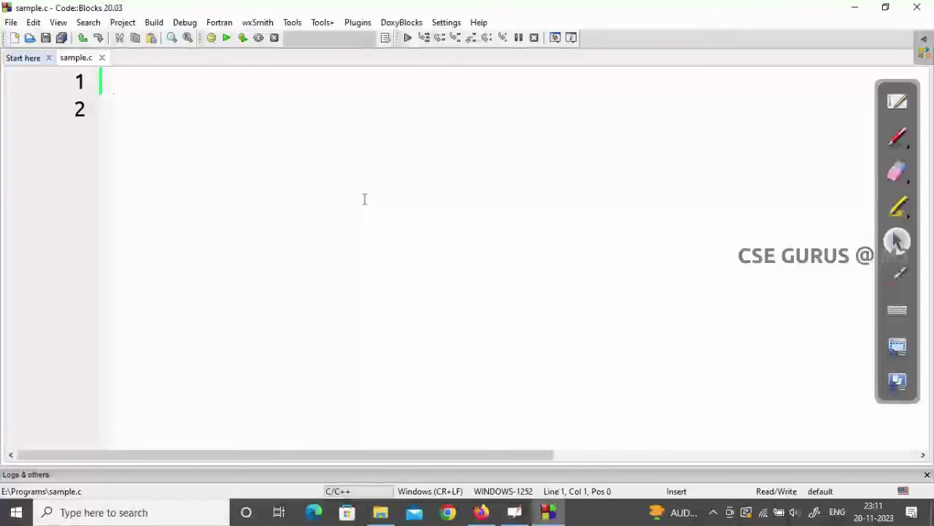
Write the #include<stdio.h> line and the void main() header.
type("#inc")
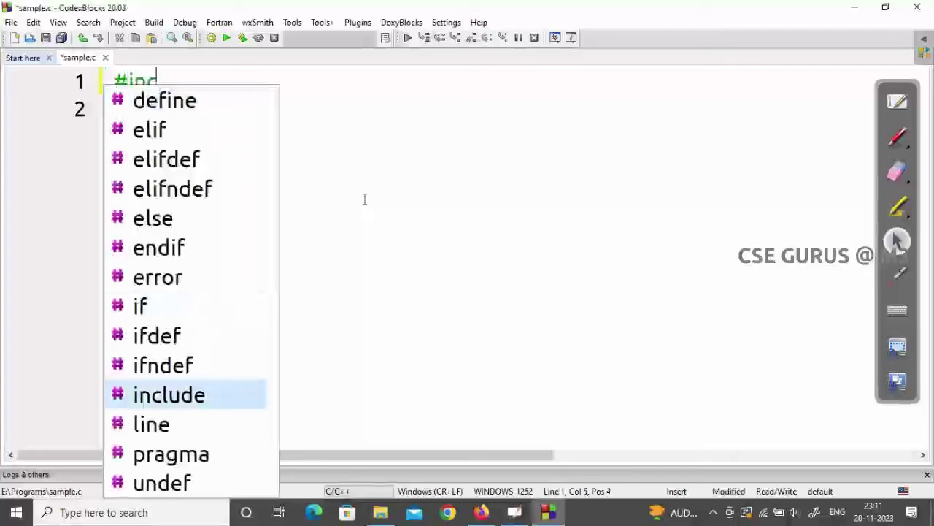
type("lude")
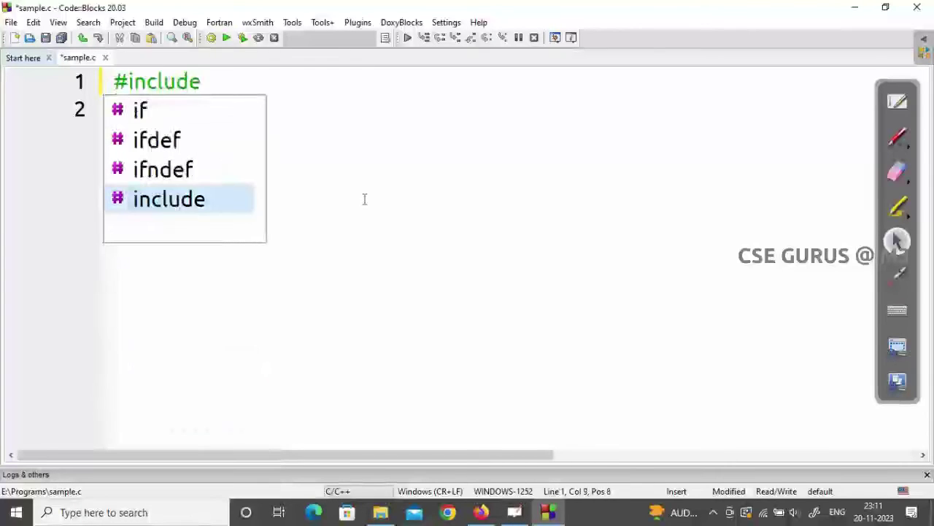
type("<")
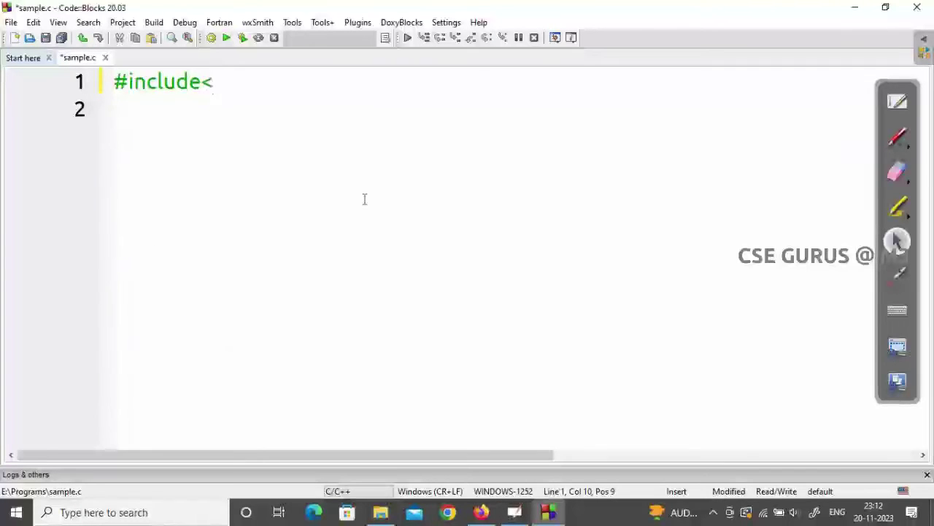
key("BackSpace")
key("BackSpace")
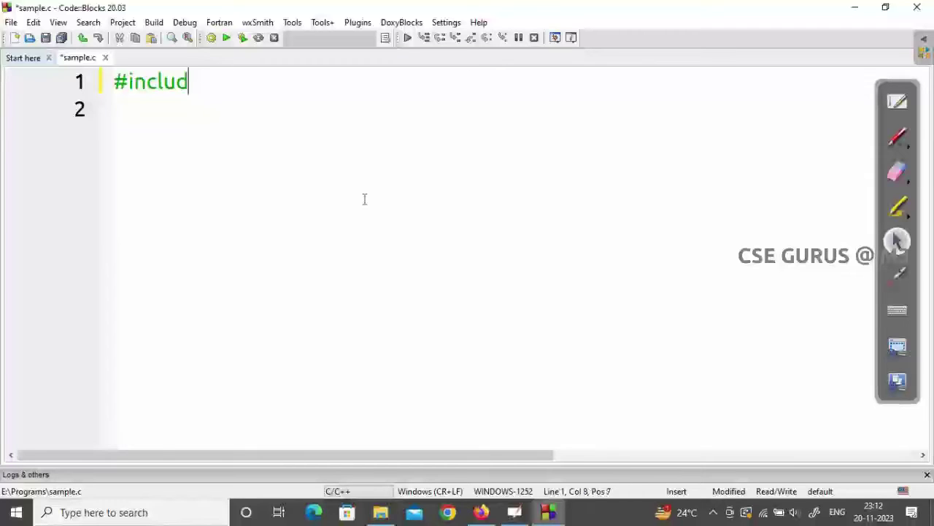
type("e<st")
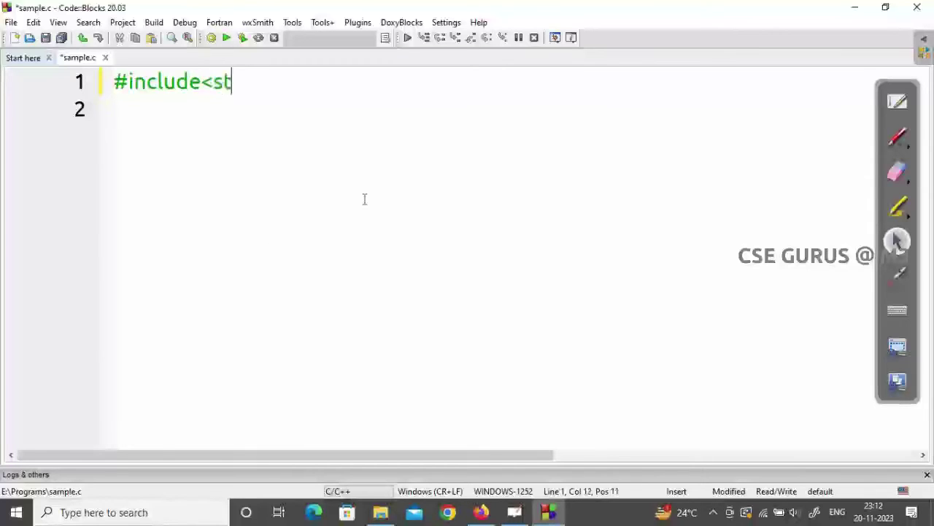
type("dio.h>")
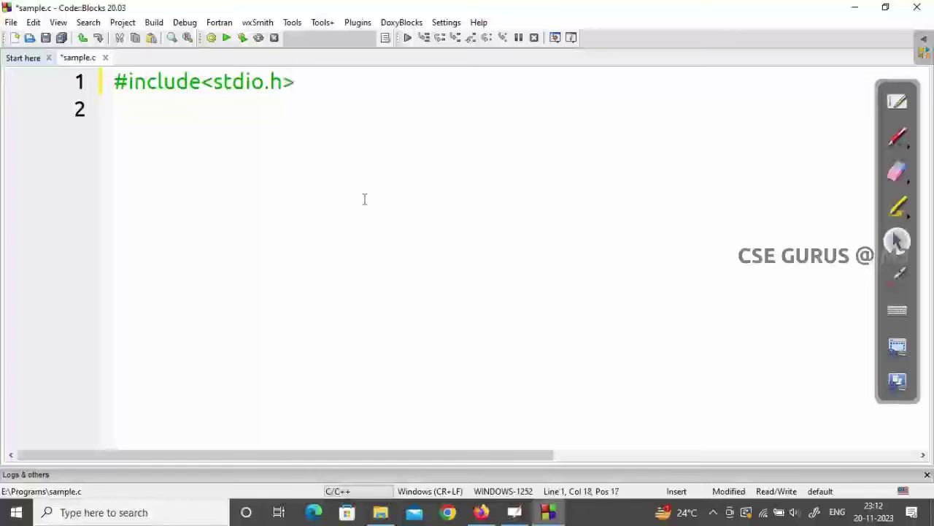
key("Return")
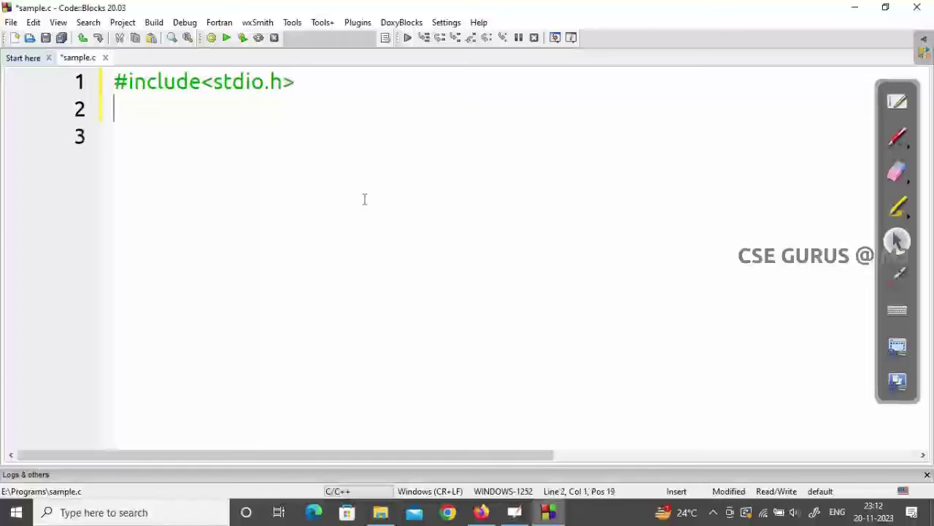
type("void")
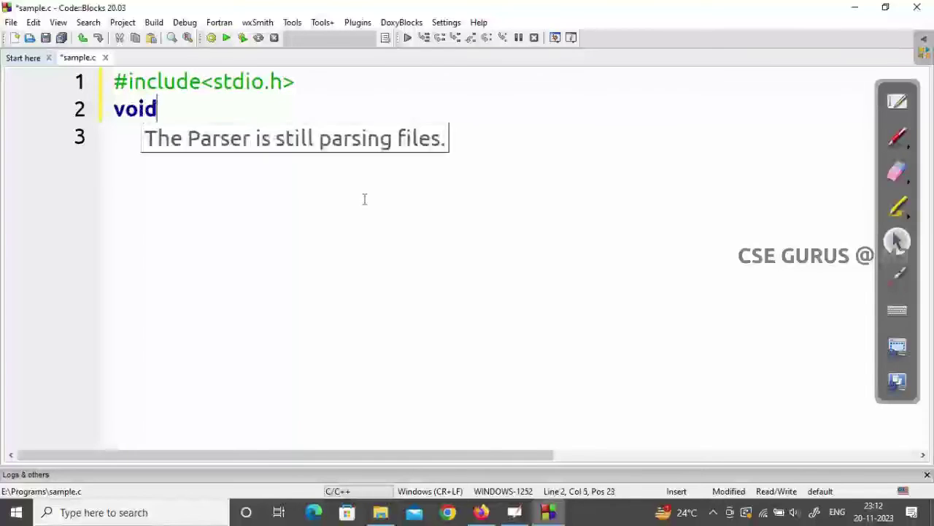
type(" main(")
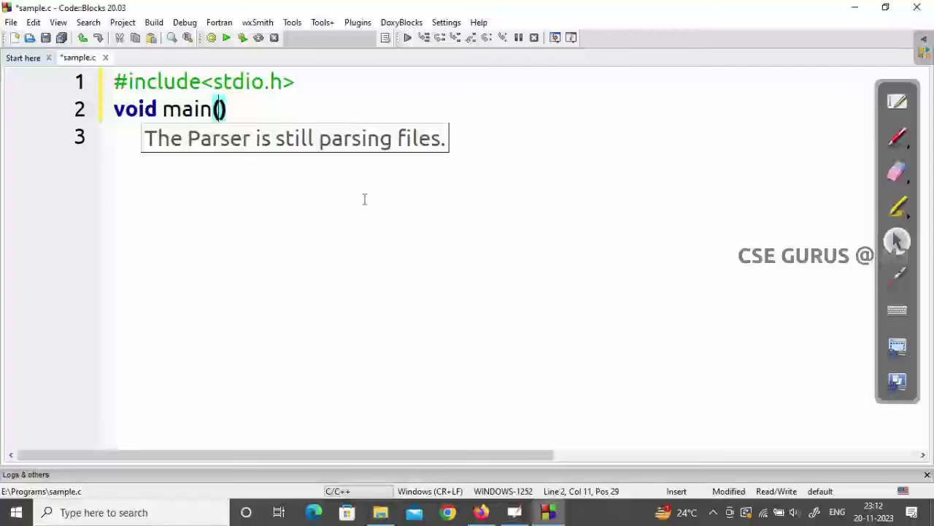
key("End")
key("Return")
key("Down")
key("Up")
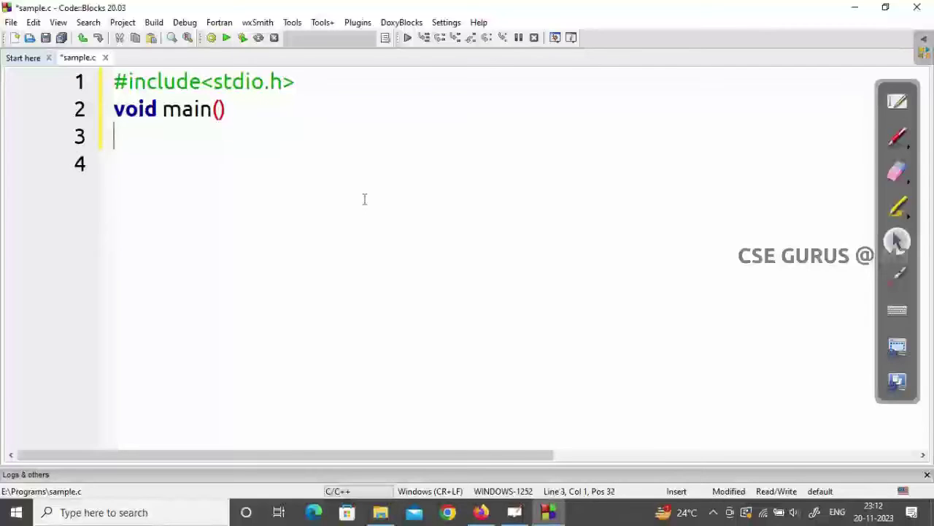
Add main's braces containing printf("Hello World");.
type("{")
key("Return")
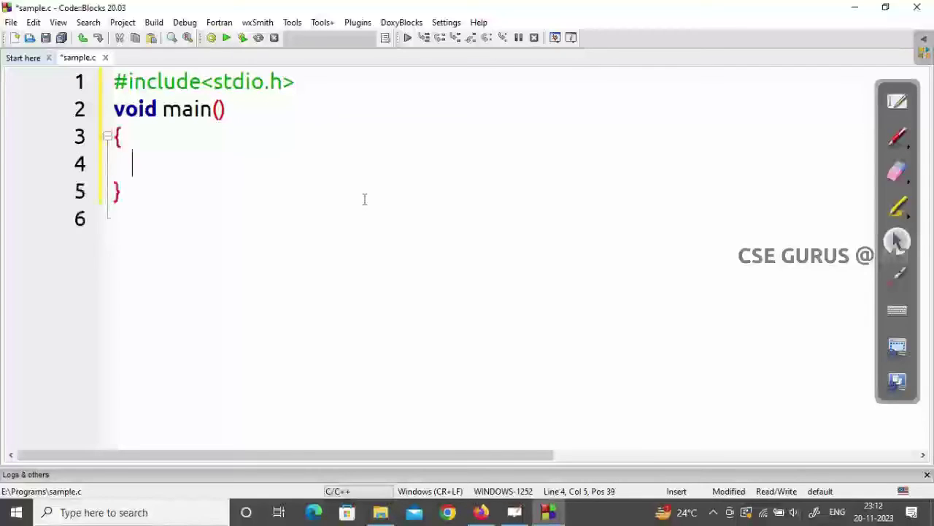
type("printf(\"Hello ")
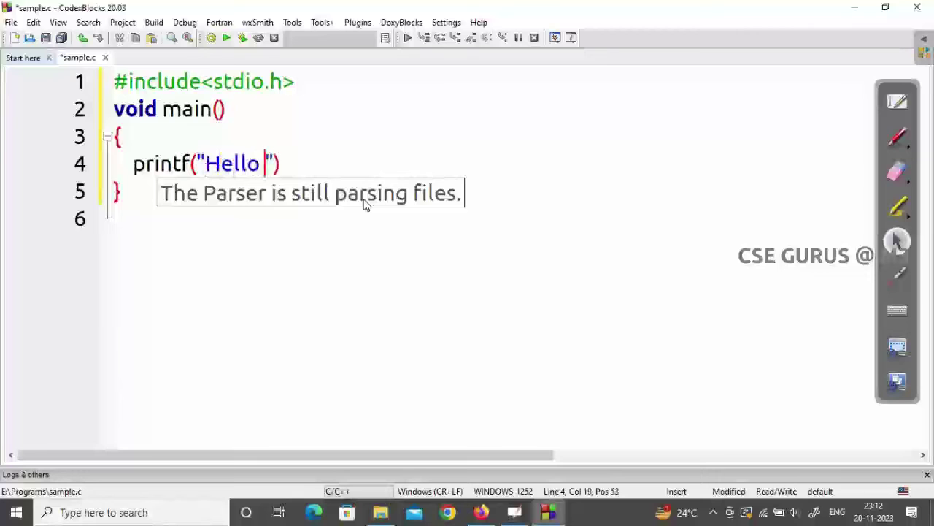
type("Wor")
type("ld\");")
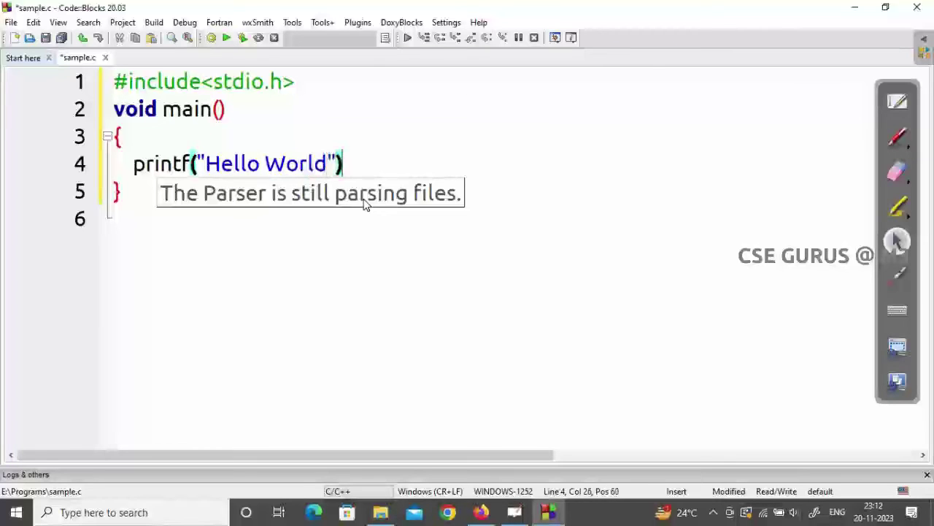
left_click(232, 319)
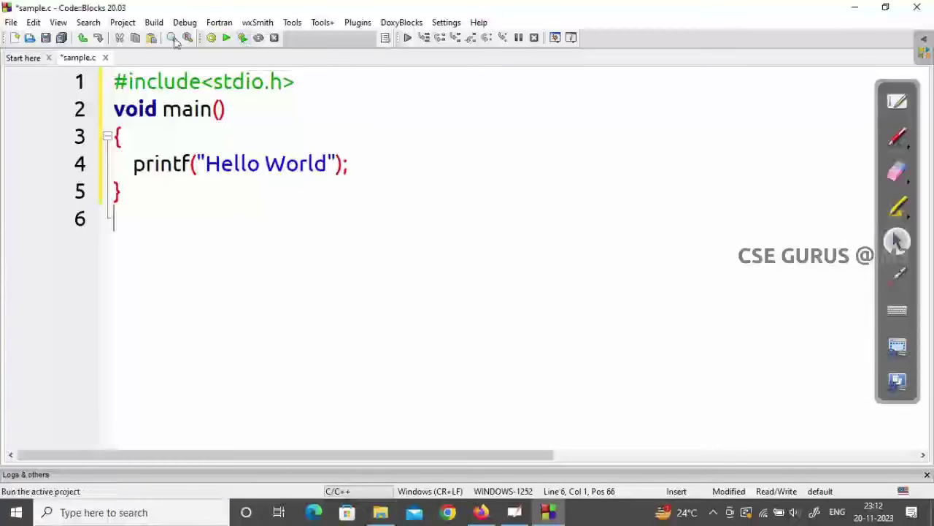
Build and run sample.c so the console shows Hello World.
left_click(154, 23)
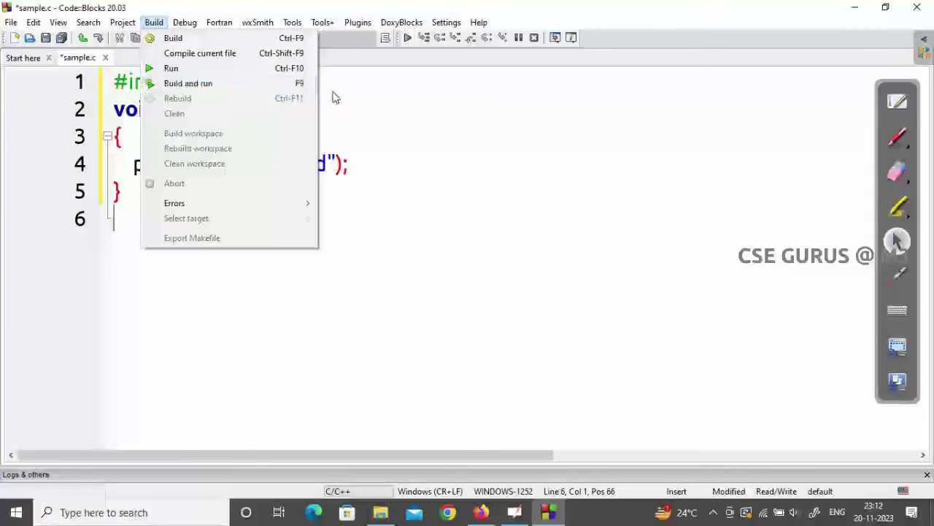
left_click(292, 79)
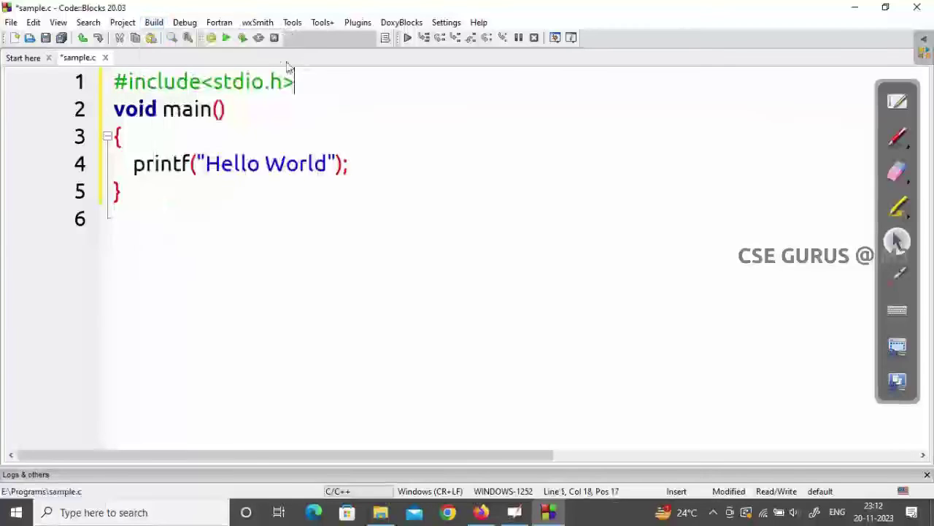
left_click(243, 38)
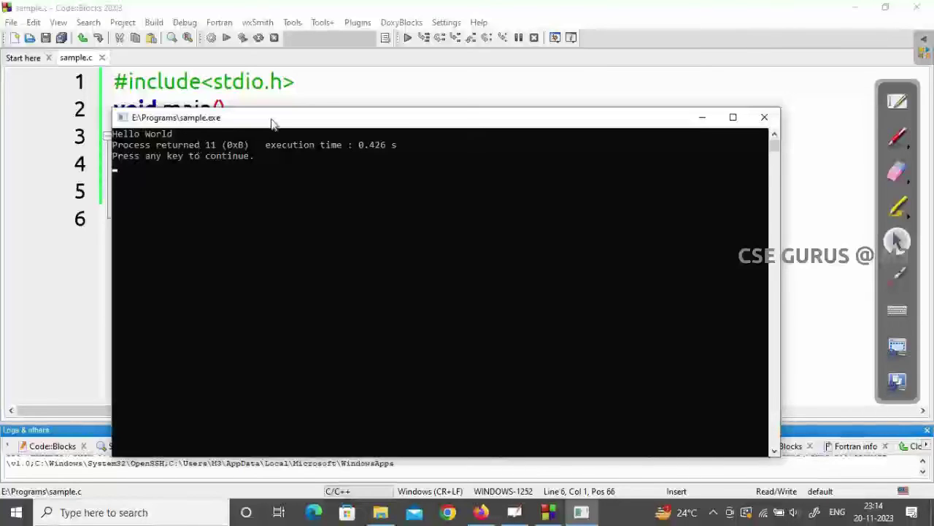
Change the console window's font size to 20 through its Properties.
right_click(271, 123)
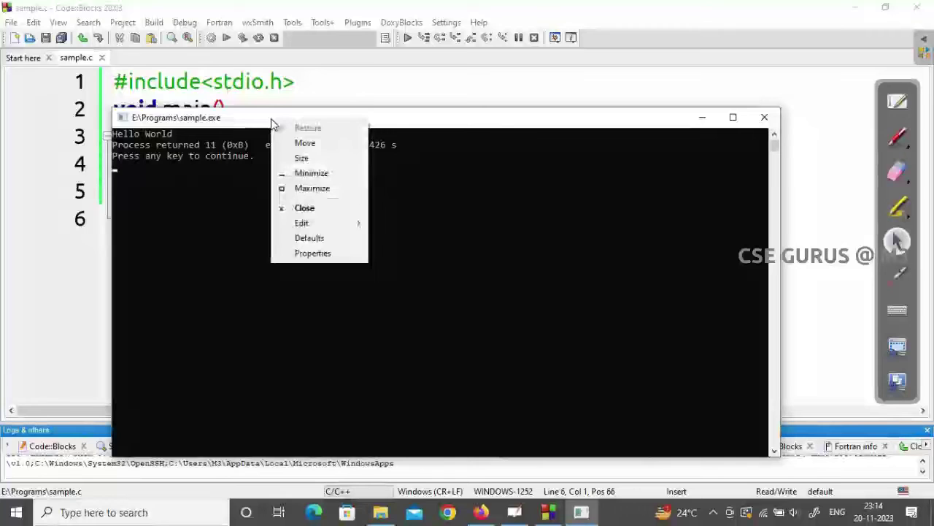
left_click(289, 255)
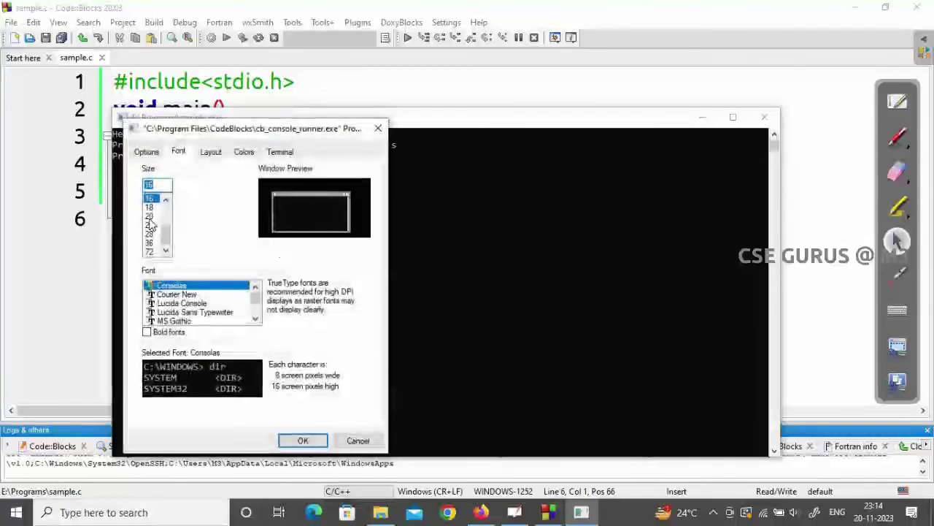
left_click(149, 216)
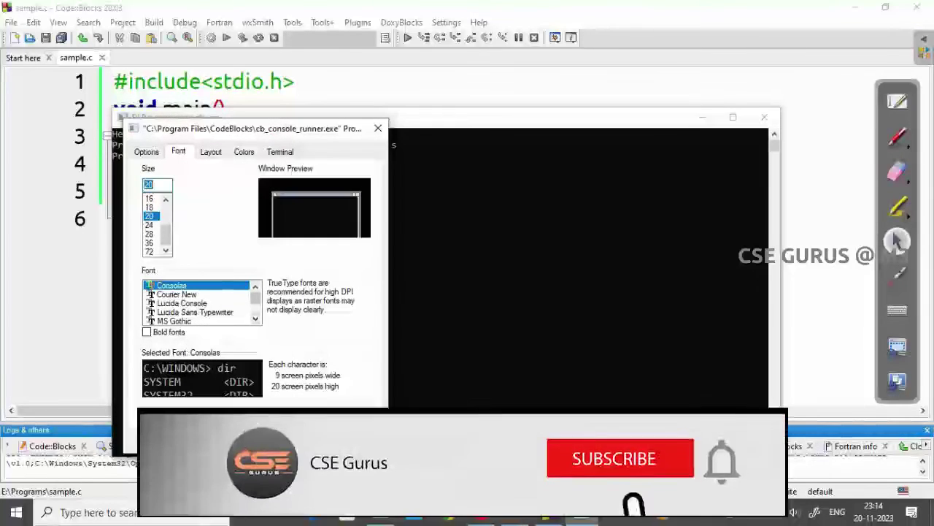
key("Return")
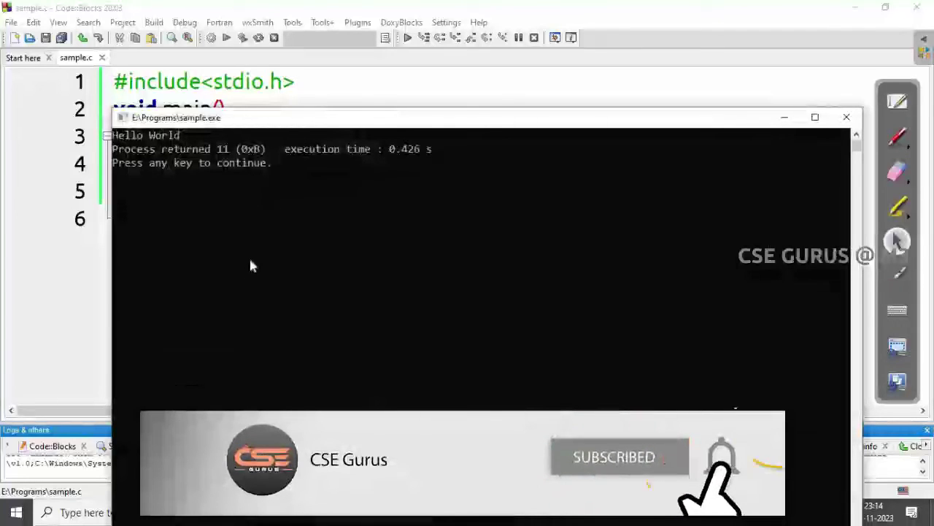
right_click(304, 125)
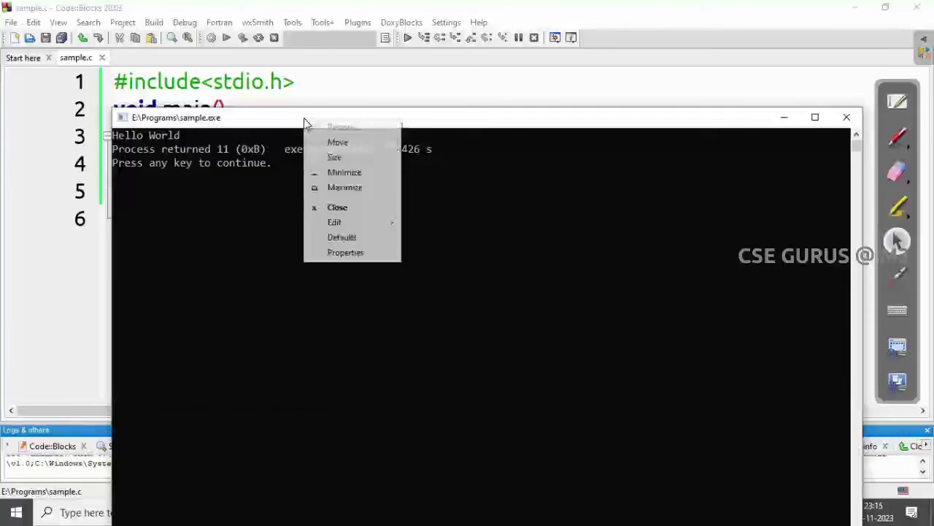
Set the console colours to black screen text on a gray background.
left_click(343, 253)
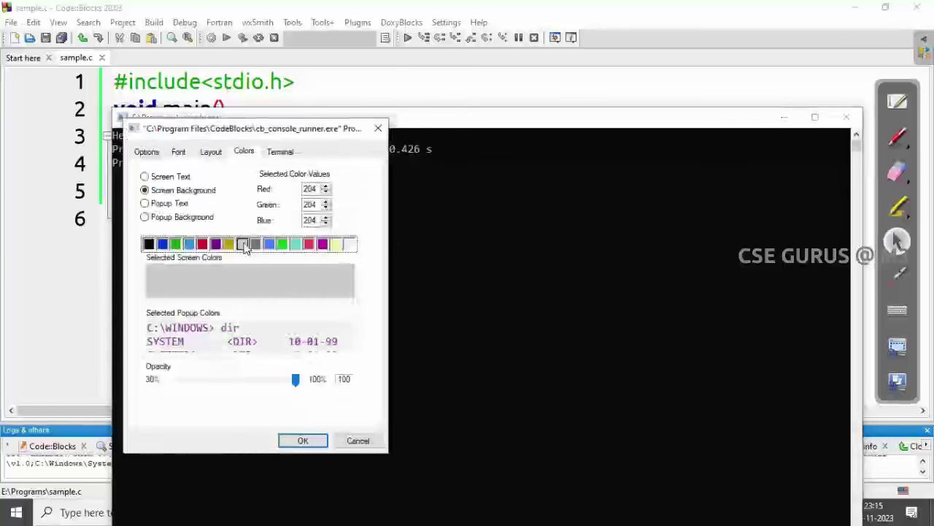
left_click(178, 180)
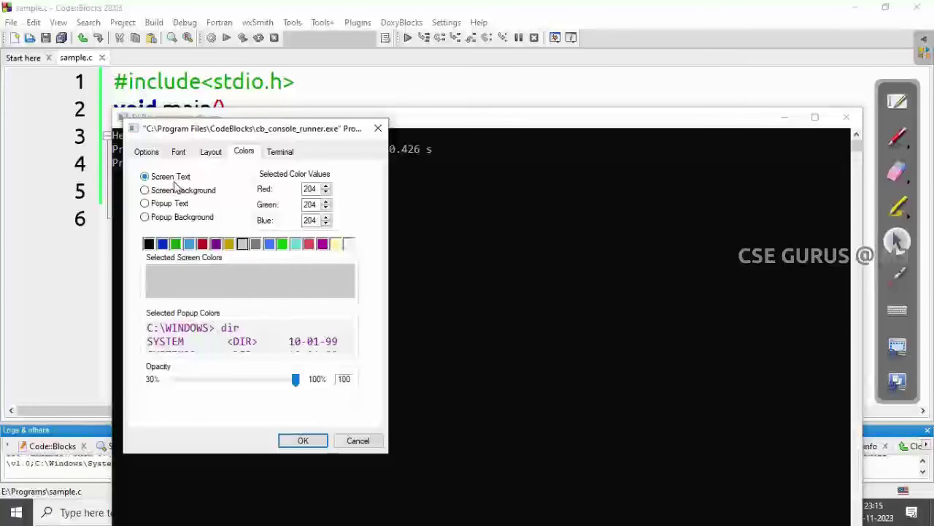
left_click(151, 245)
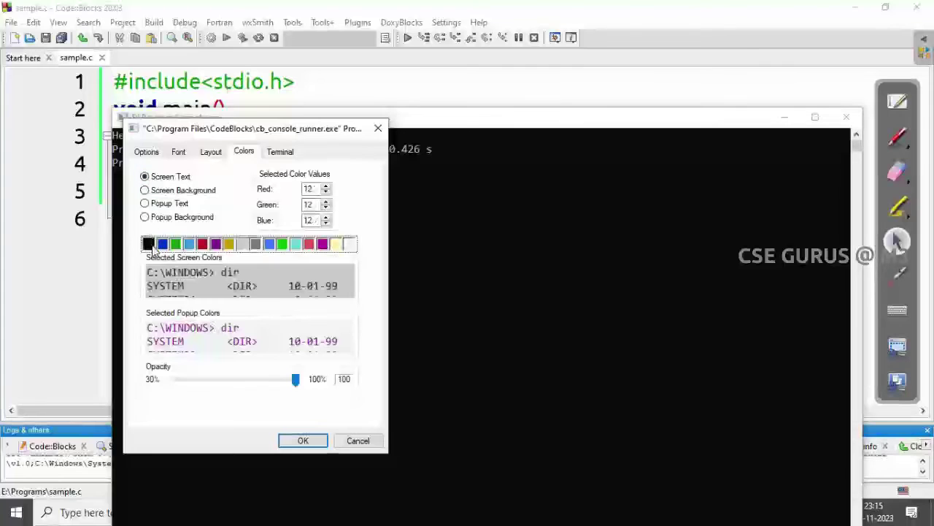
left_click(181, 191)
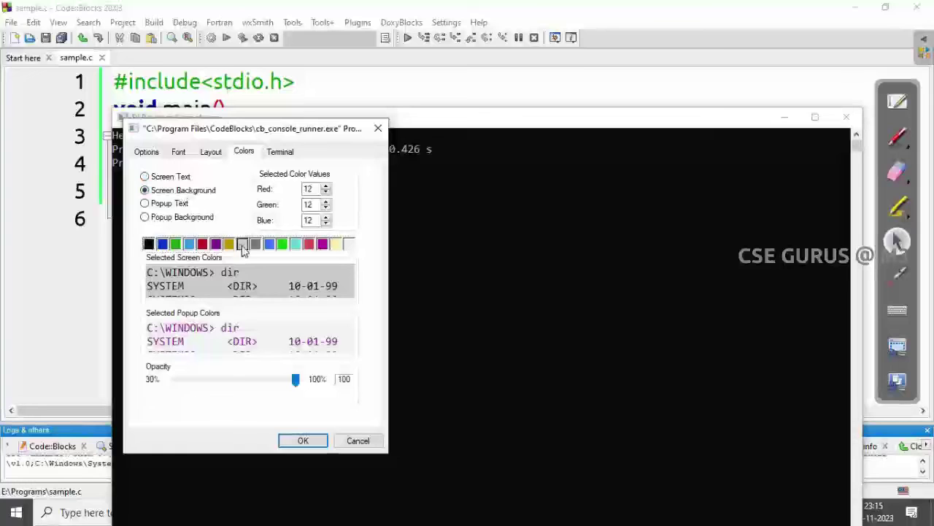
left_click(300, 441)
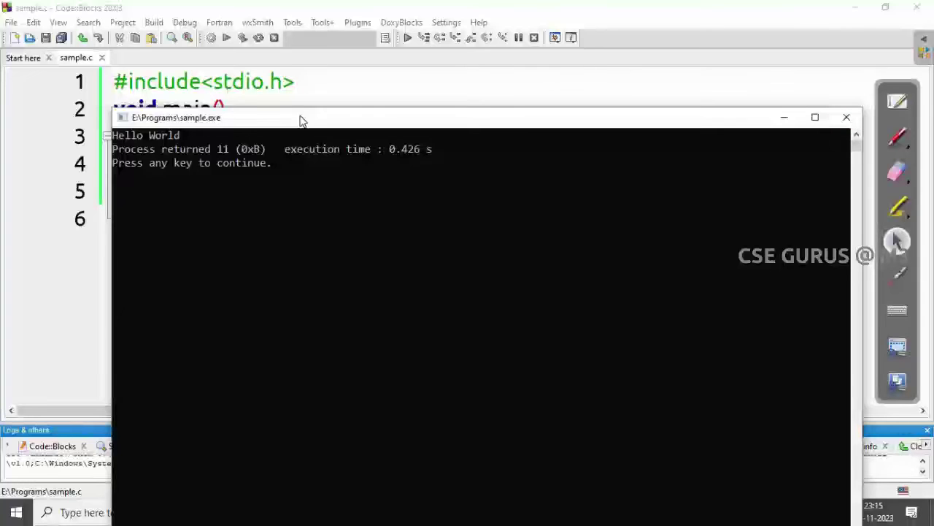
Close the console, rerun the program, and reopen the new console's properties.
left_click(845, 118)
left_click(242, 37)
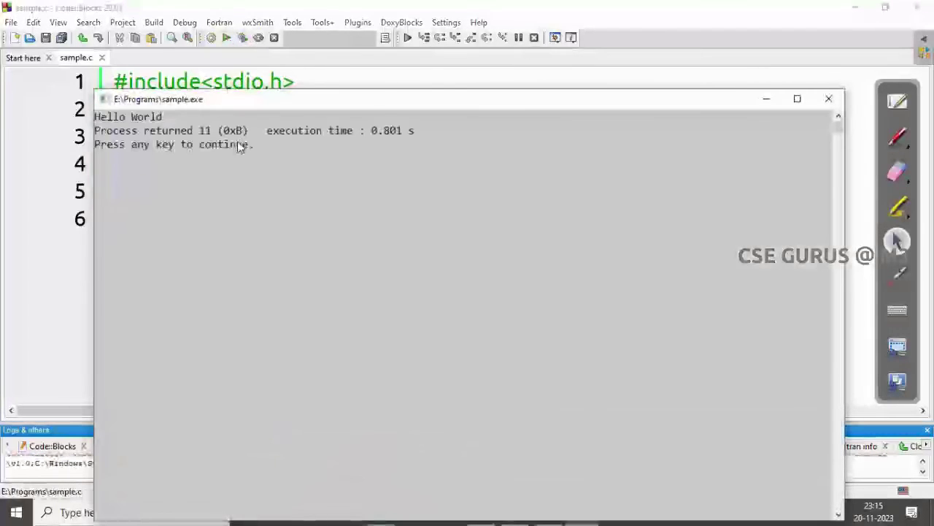
right_click(282, 100)
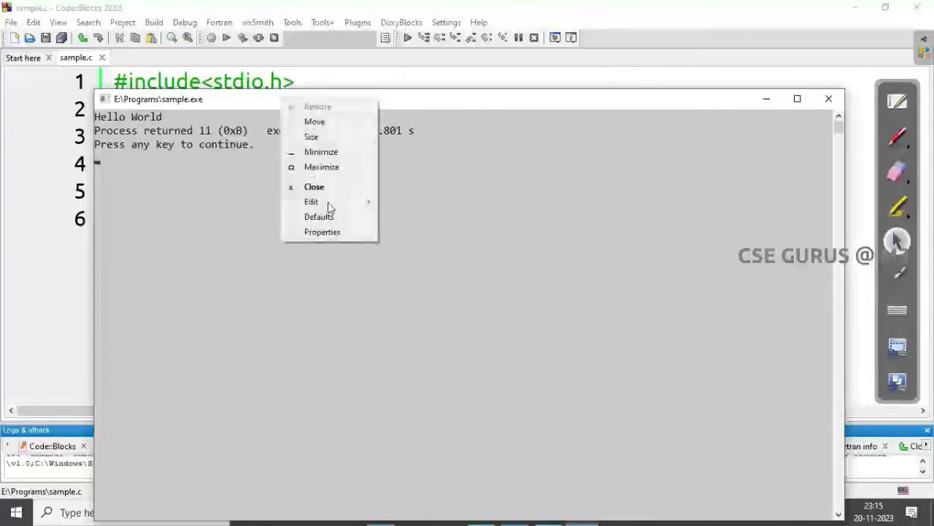
left_click(324, 233)
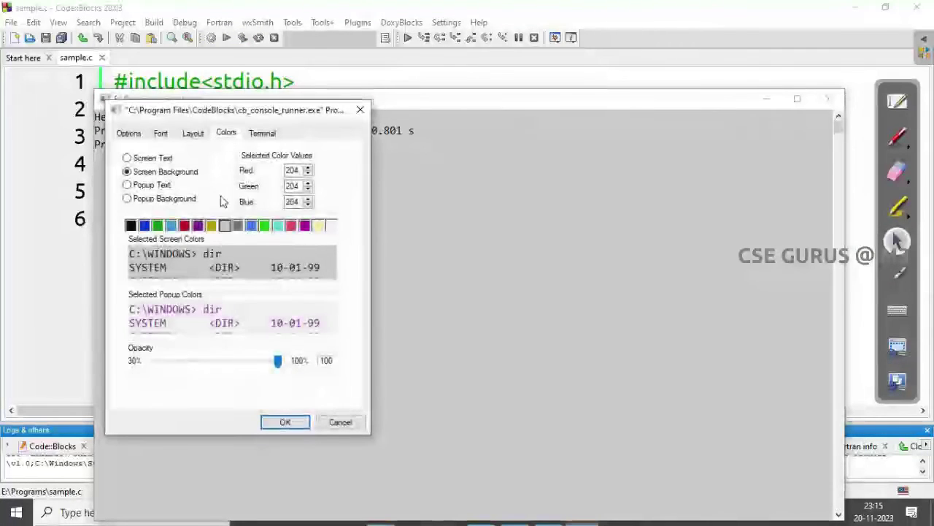
Set the console font size to 24 and move the window to the screen's left edge.
left_click(128, 133)
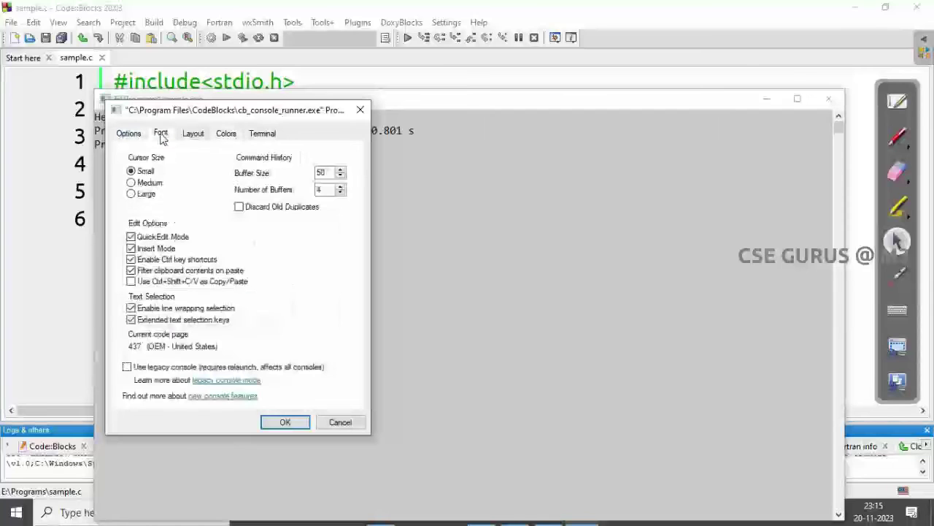
left_click(160, 133)
left_click(132, 207)
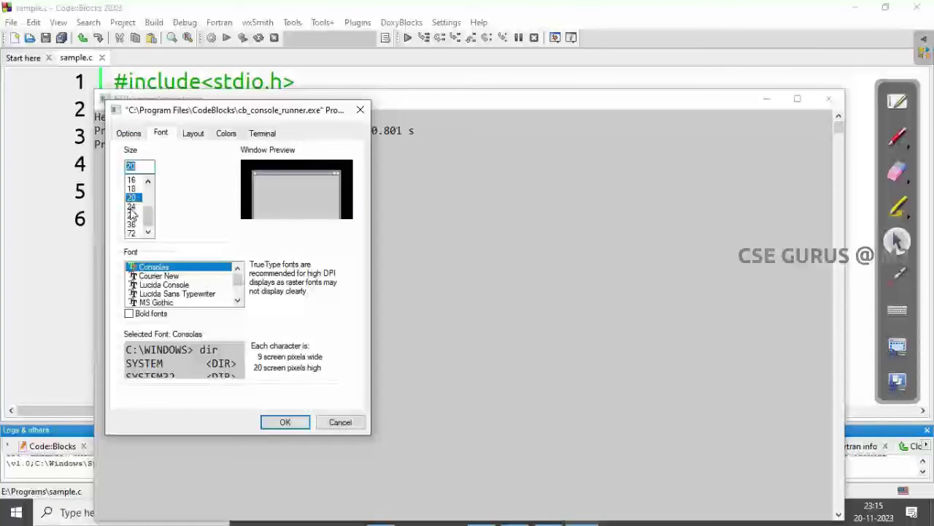
left_click(288, 426)
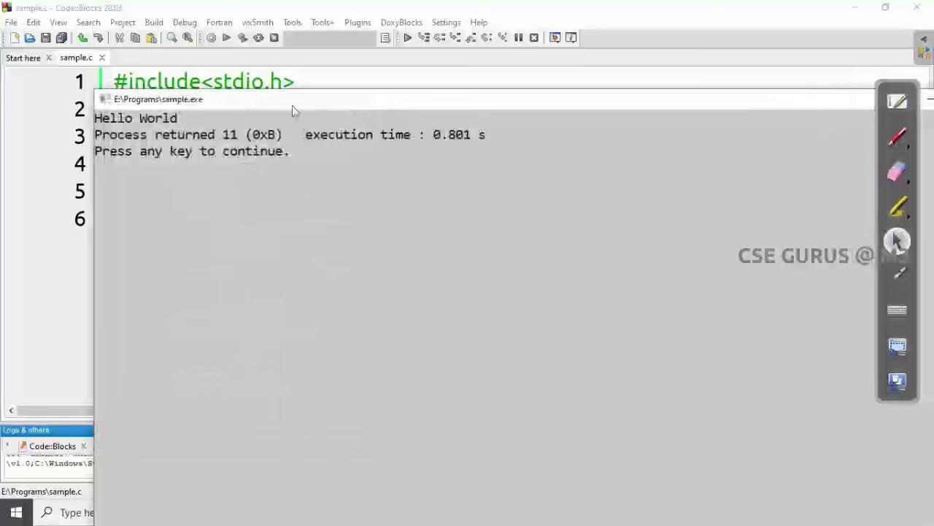
left_click_drag(270, 92, 228, 51)
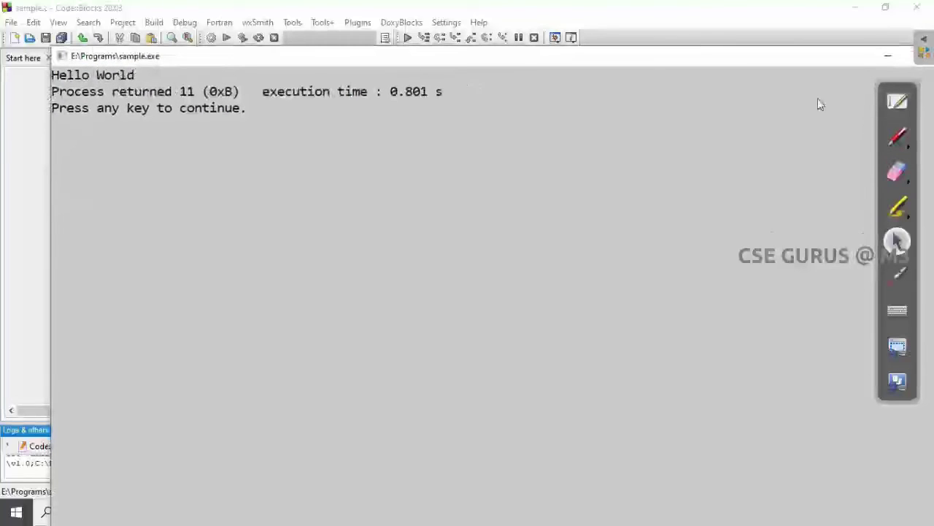
left_click_drag(683, 58, 629, 59)
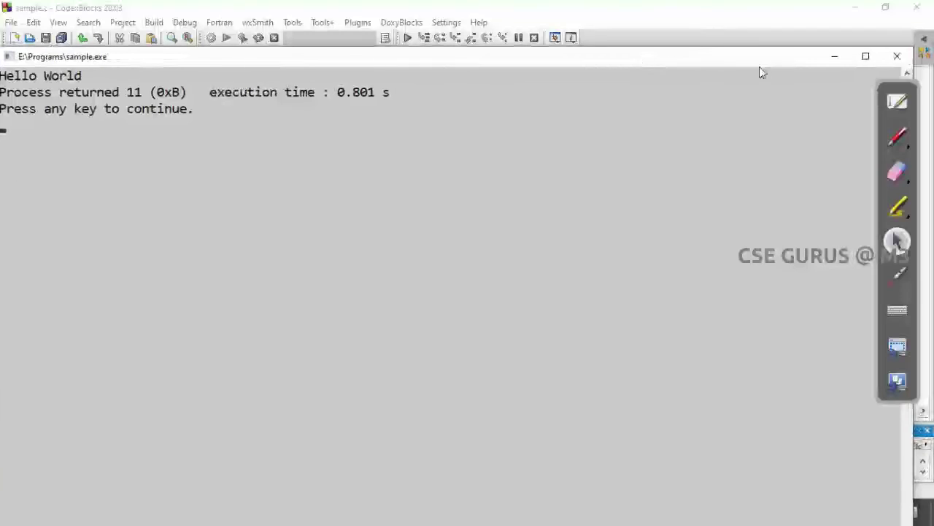
Close the console and set the editor font to Verdana at size 24.
left_click(897, 57)
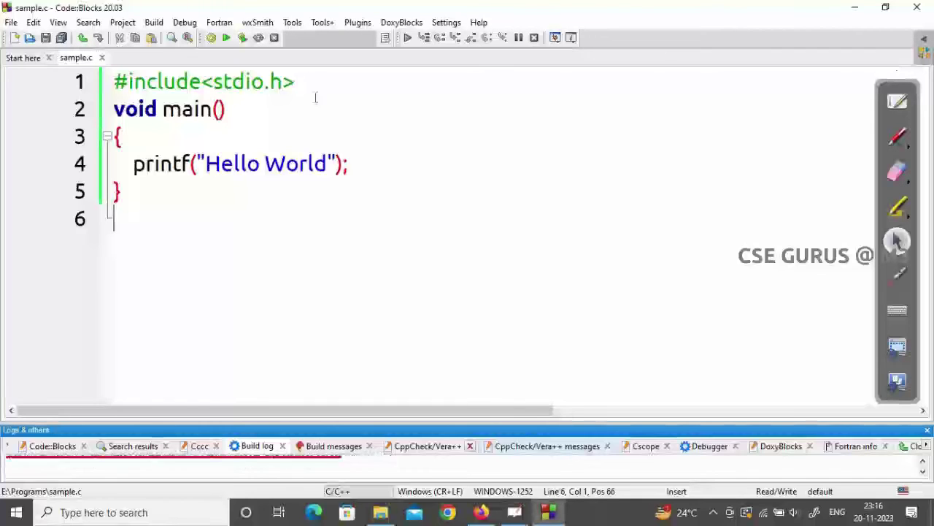
left_click(446, 23)
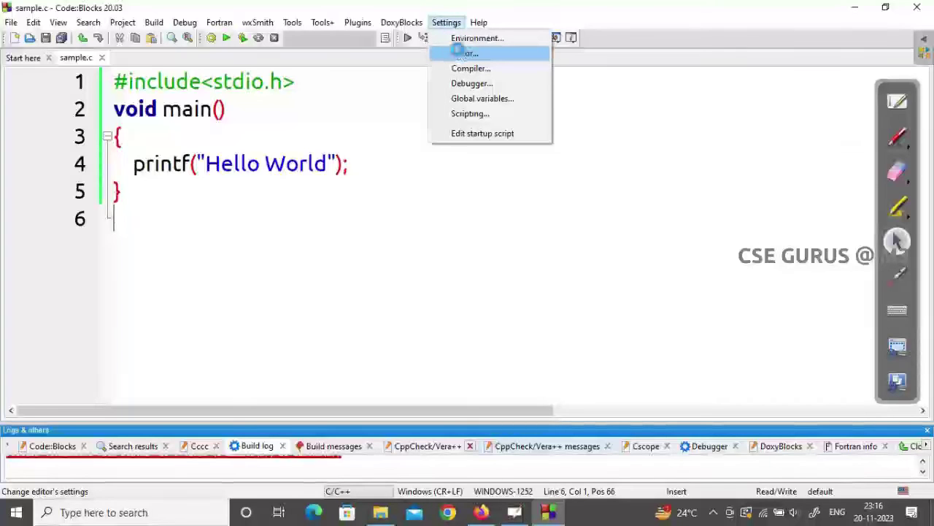
left_click(460, 53)
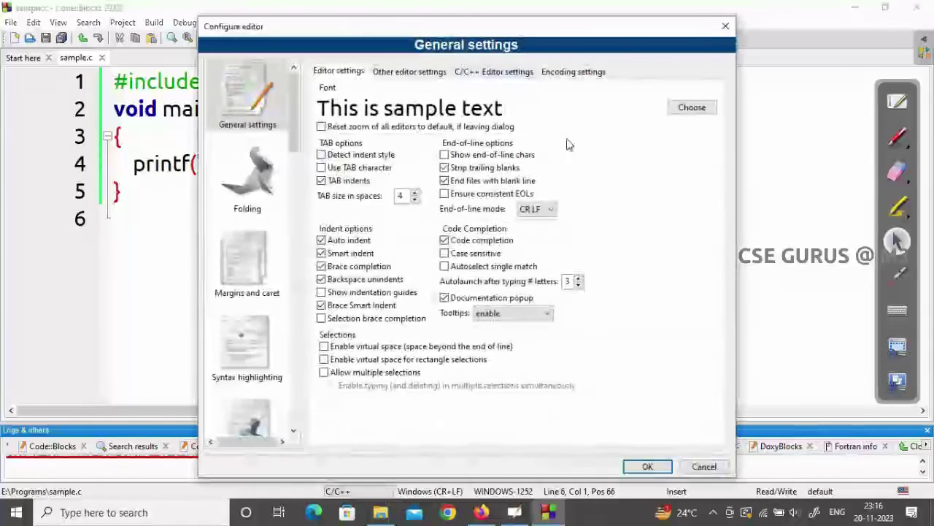
left_click(688, 109)
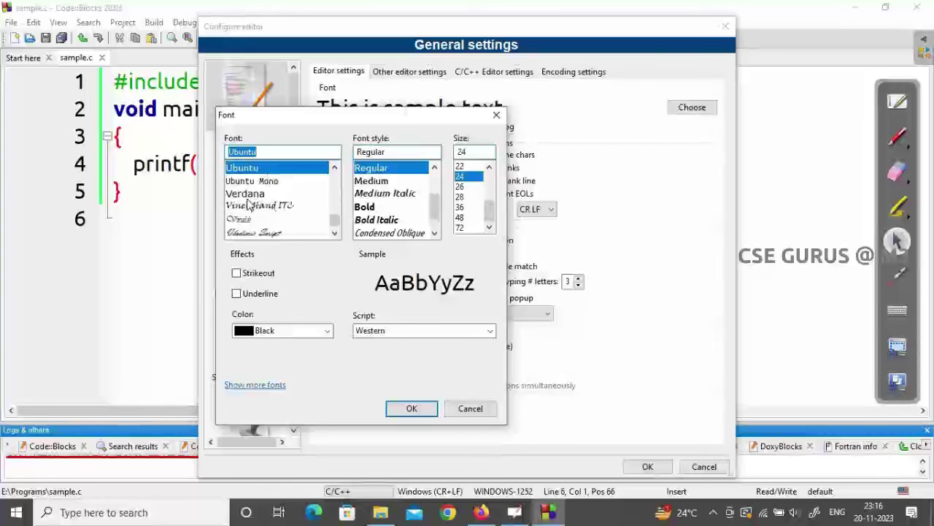
left_click(249, 194)
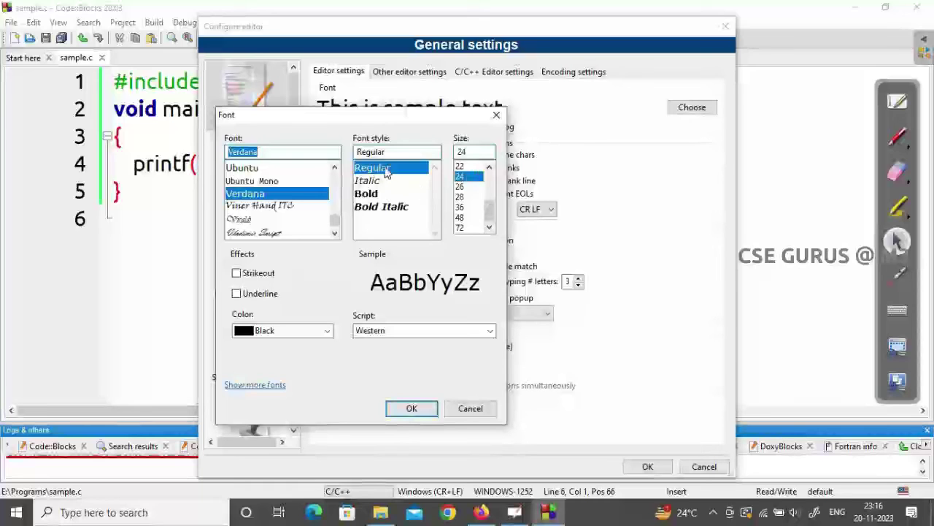
left_click(412, 409)
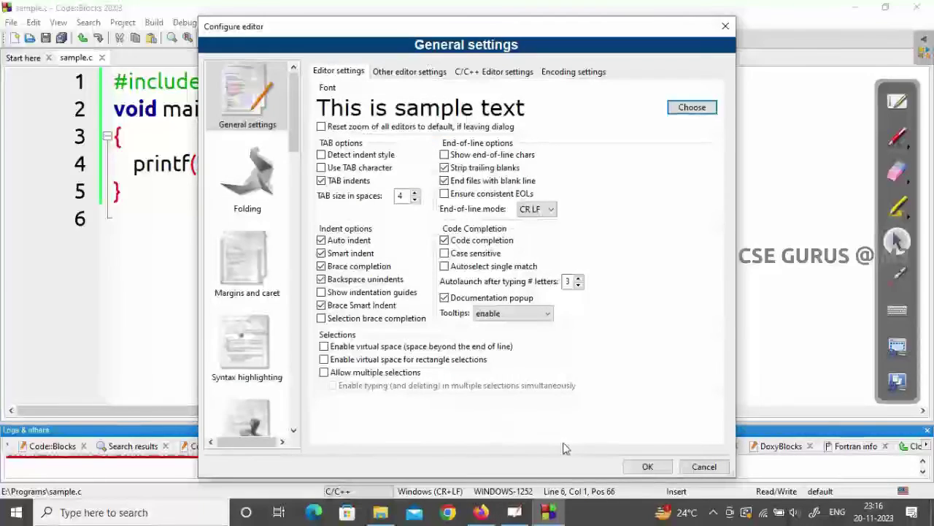
left_click(647, 467)
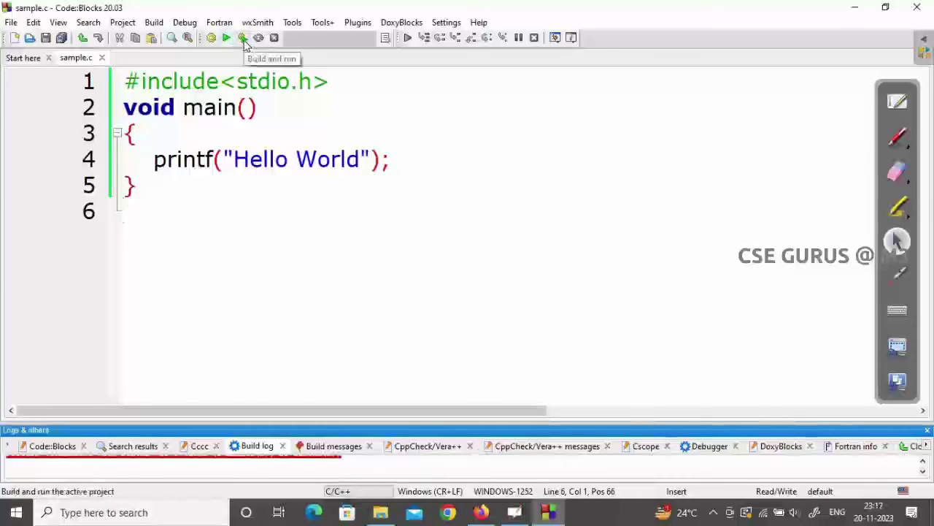
Auto-detect the GNU GCC Compiler path C:\Program Files\CodeBlocks\MinGW in compiler settings.
left_click(446, 22)
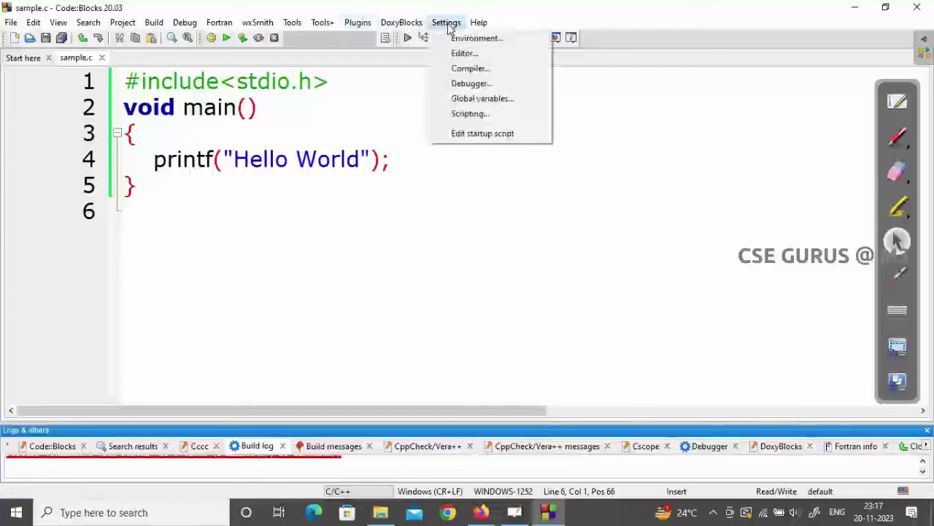
left_click(455, 70)
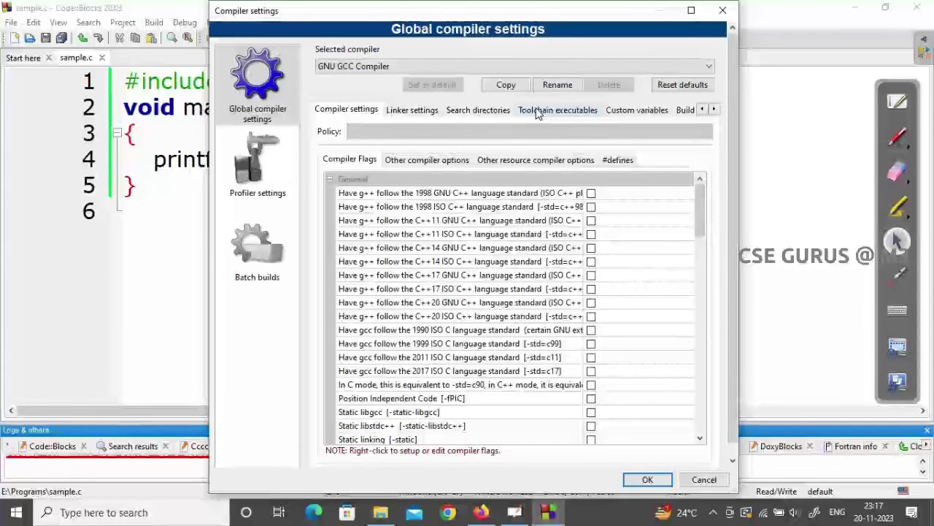
left_click(536, 112)
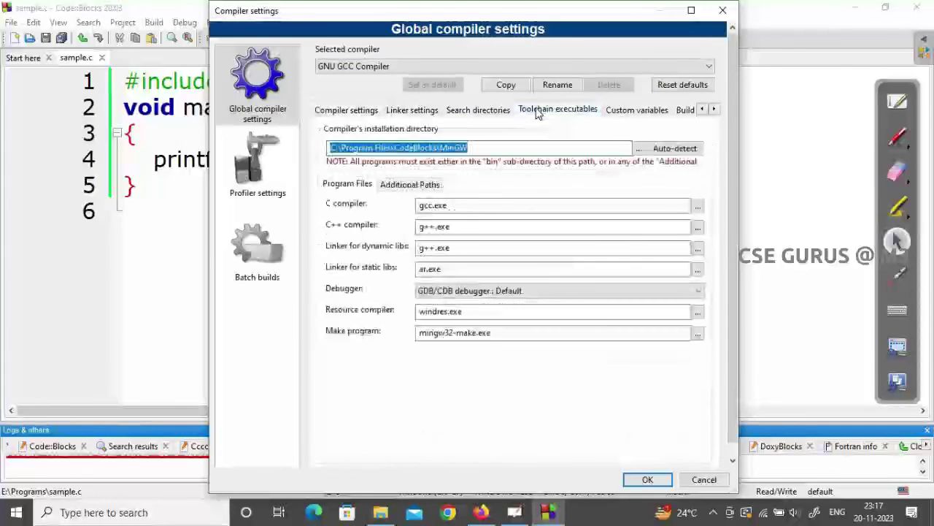
left_click(674, 149)
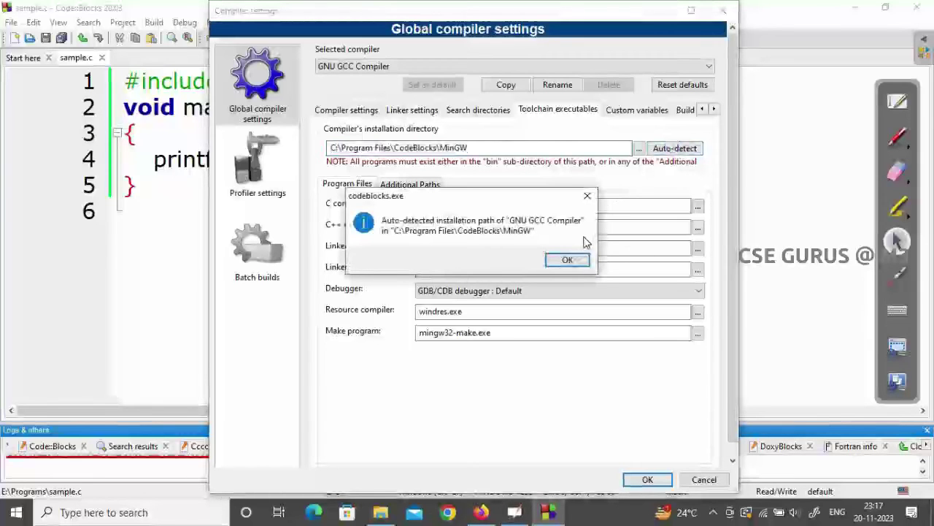
left_click(572, 261)
left_click(644, 479)
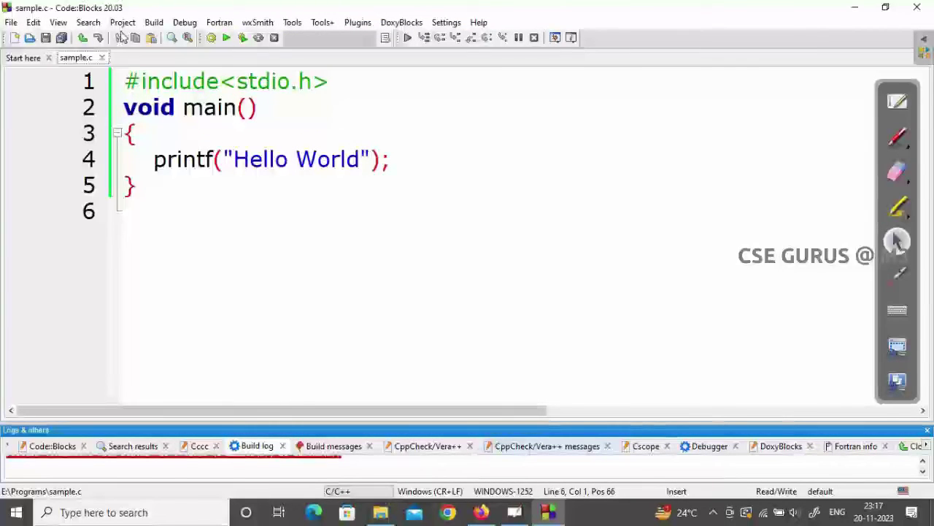
Build and run sample.c, minimize and restore its Hello World console, then close it.
left_click(242, 37)
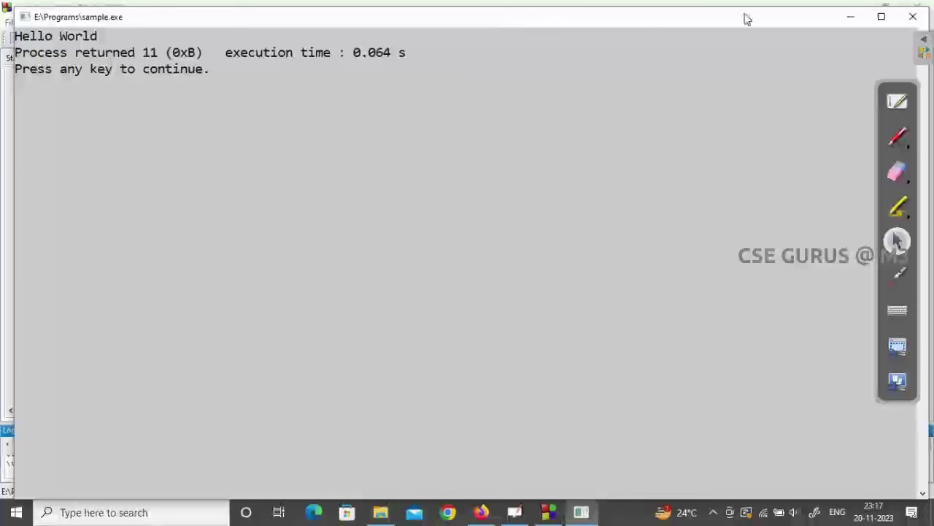
left_click(849, 22)
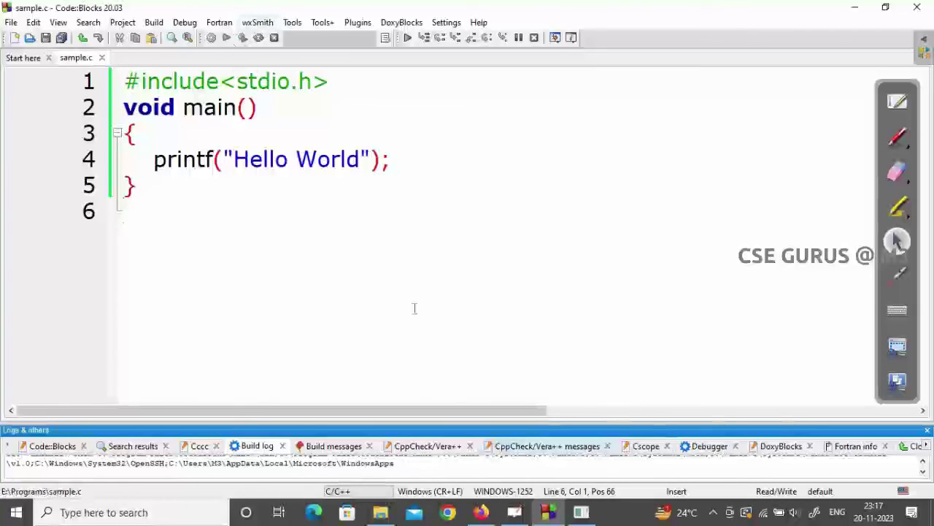
left_click(581, 513)
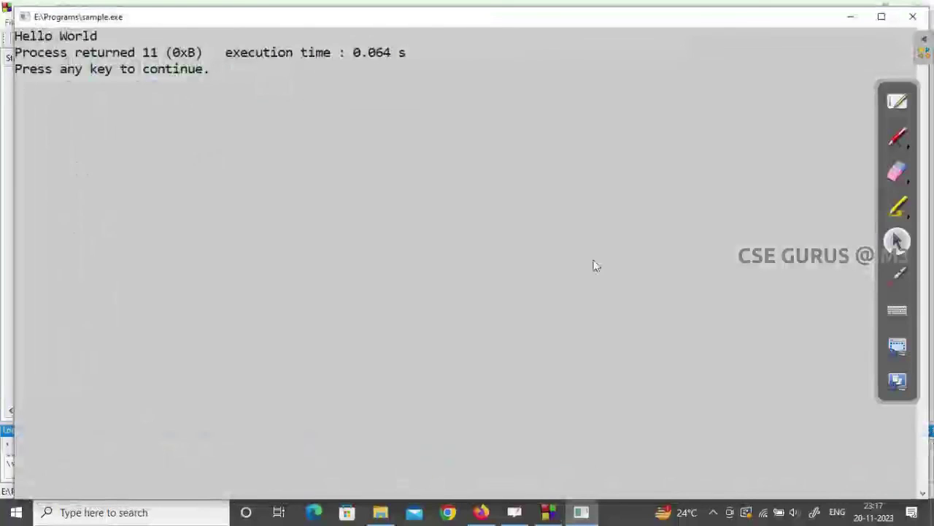
left_click(917, 21)
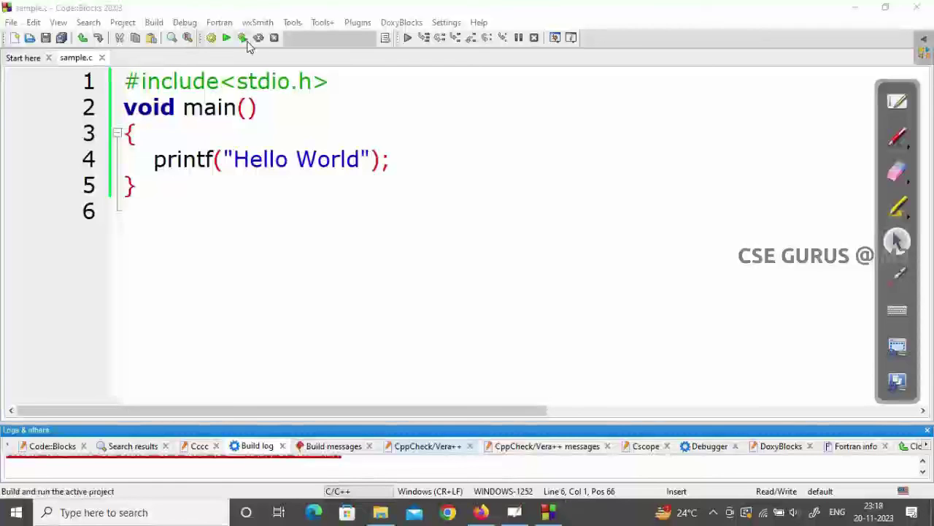
right_click(719, 43)
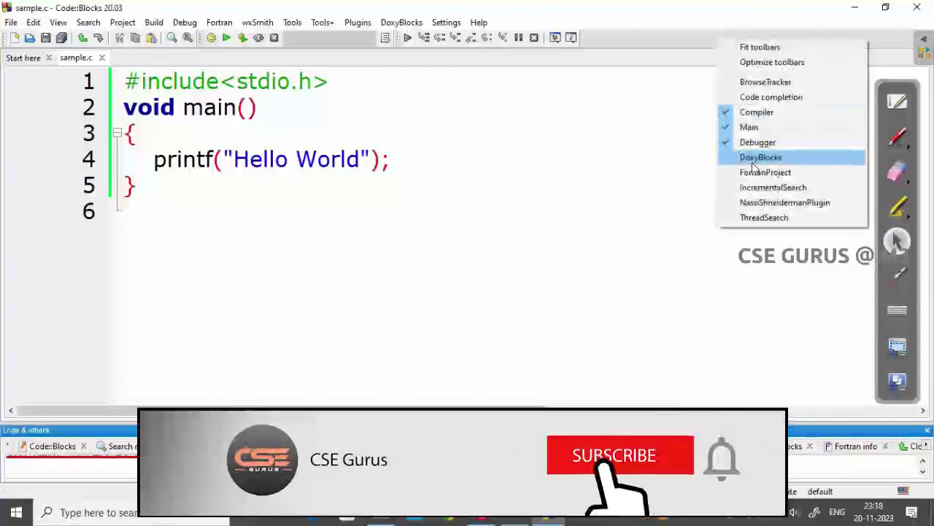
left_click(752, 167)
right_click(705, 54)
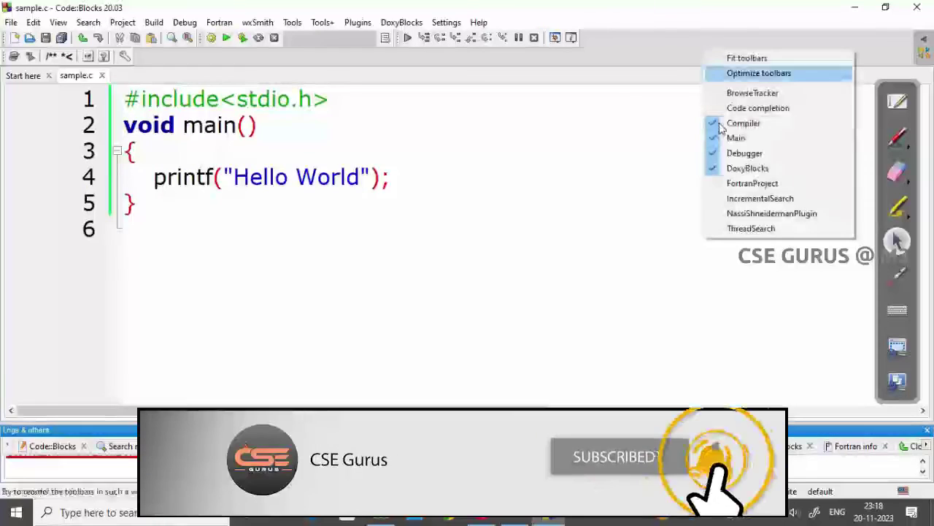
left_click(721, 184)
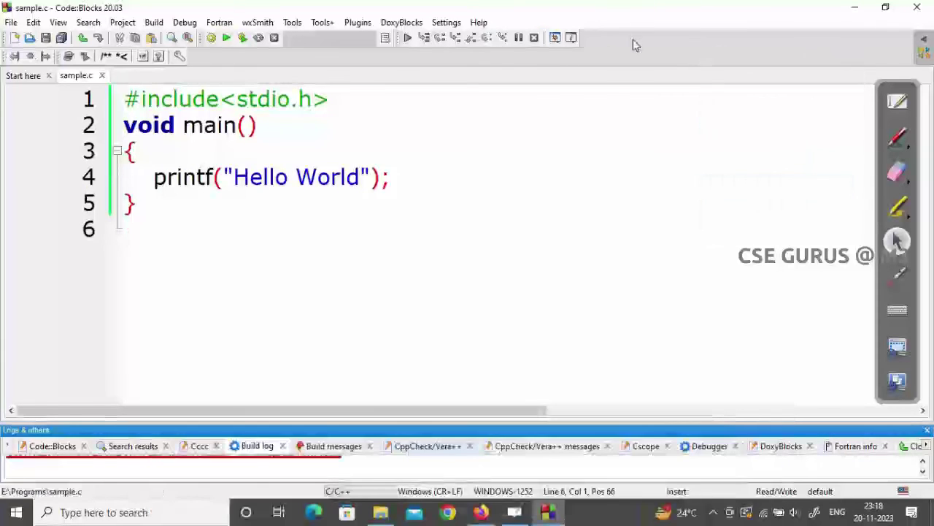
right_click(635, 46)
left_click(679, 187)
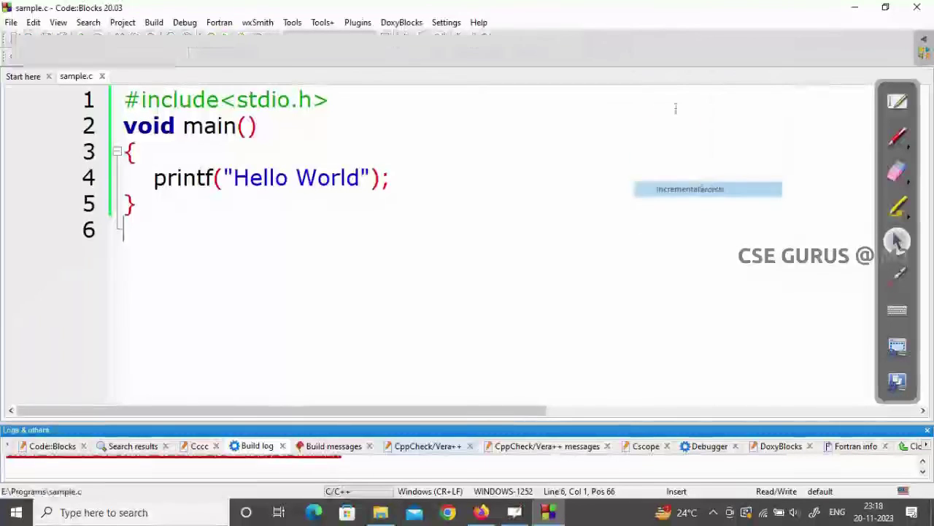
right_click(668, 46)
left_click(701, 204)
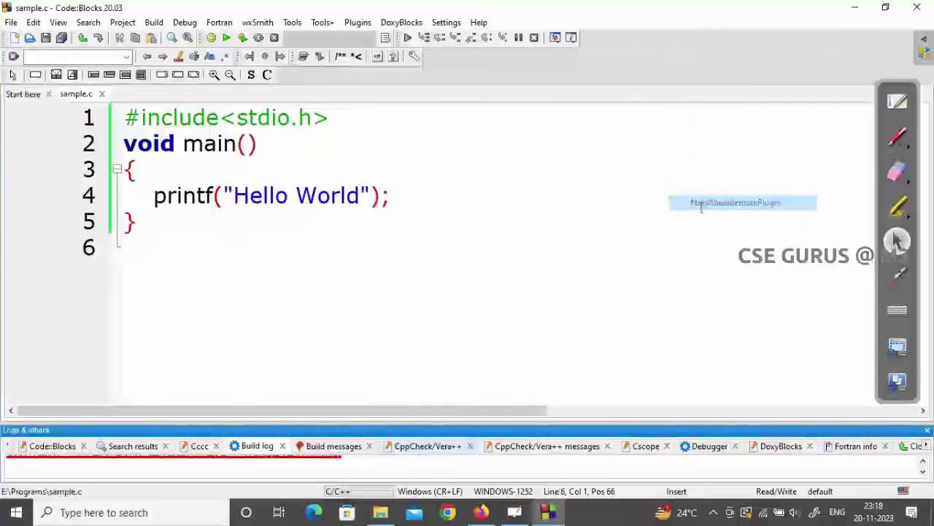
right_click(679, 48)
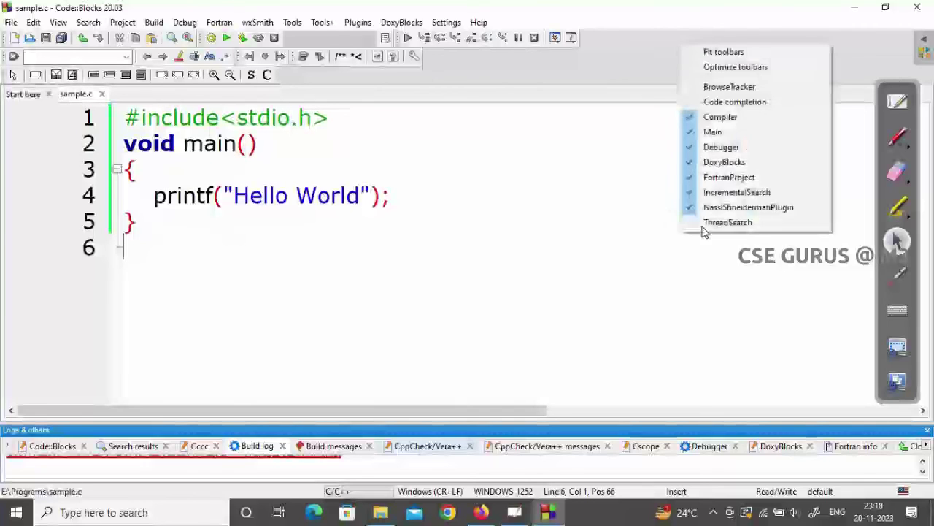
left_click(730, 223)
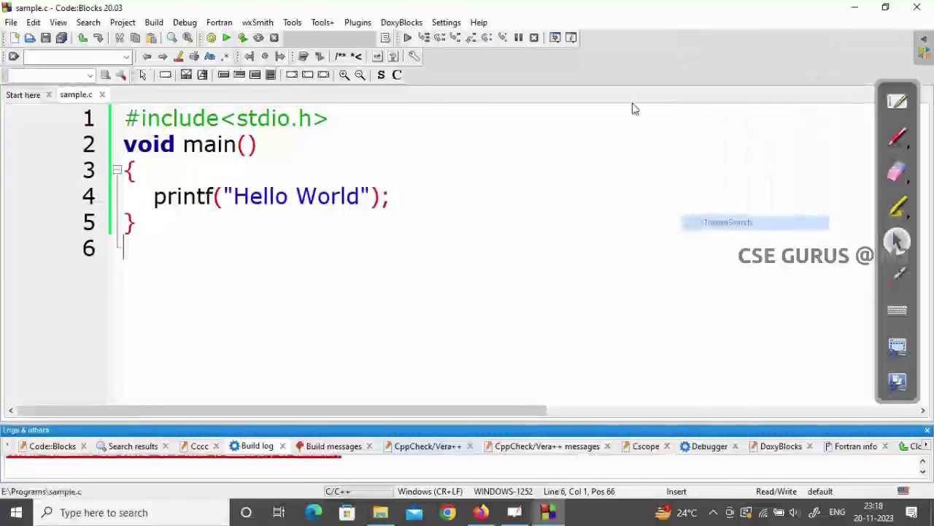
right_click(633, 62)
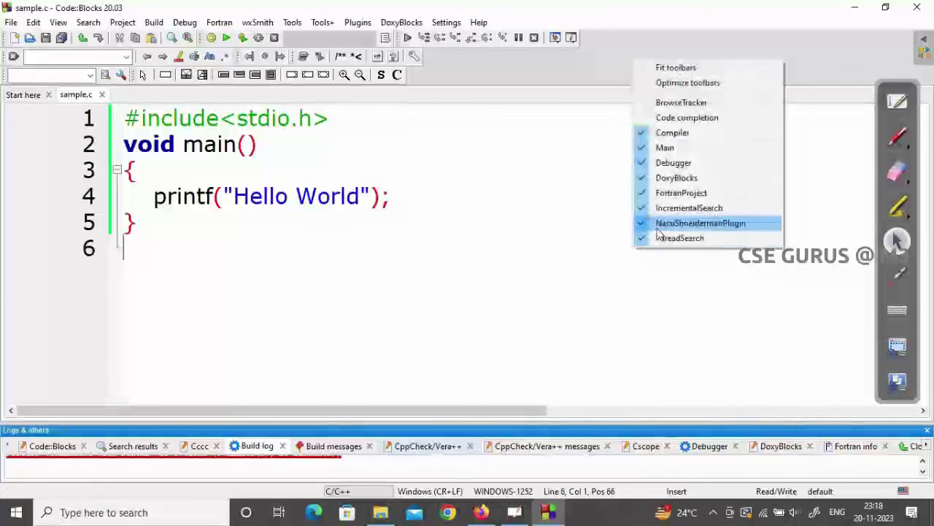
left_click(659, 225)
right_click(642, 55)
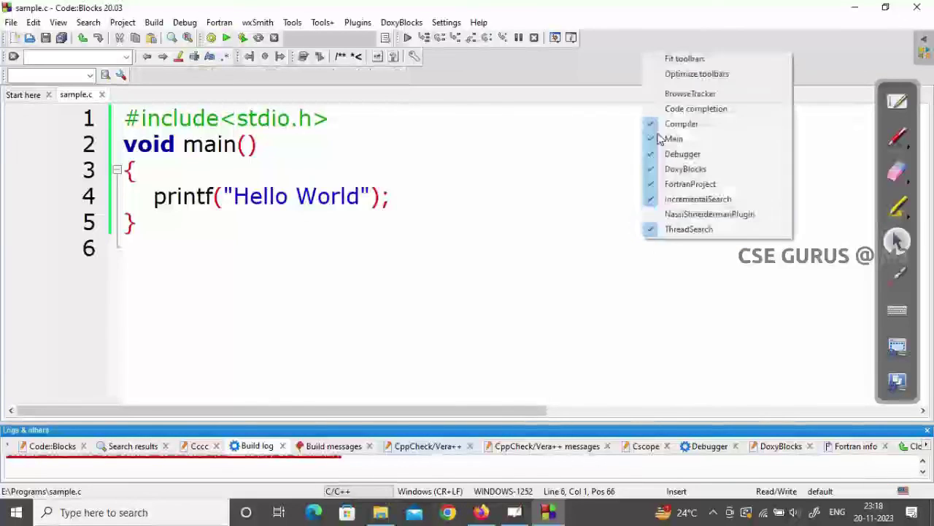
left_click(659, 230)
right_click(632, 38)
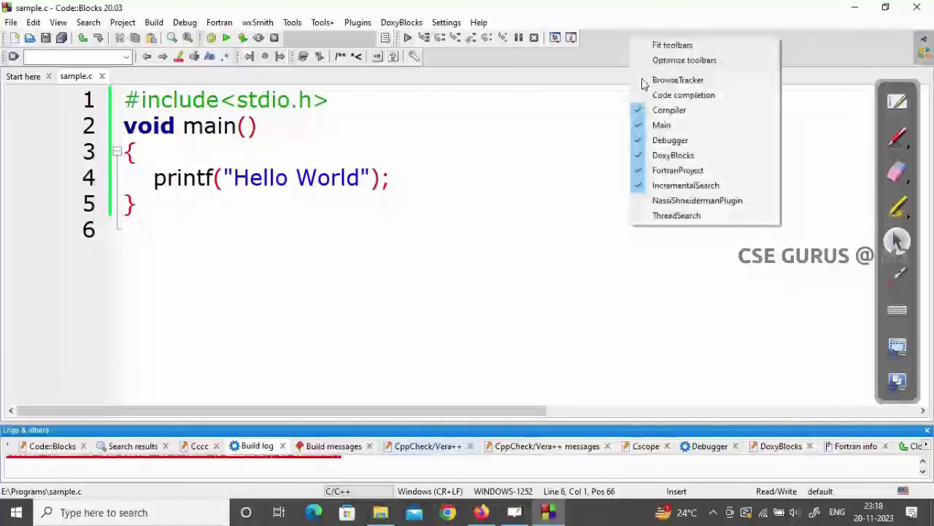
left_click(660, 186)
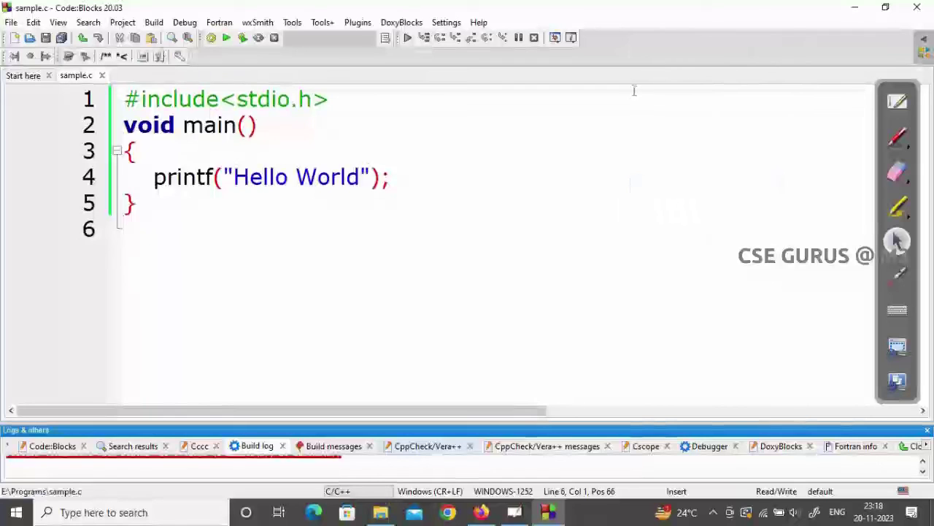
right_click(630, 46)
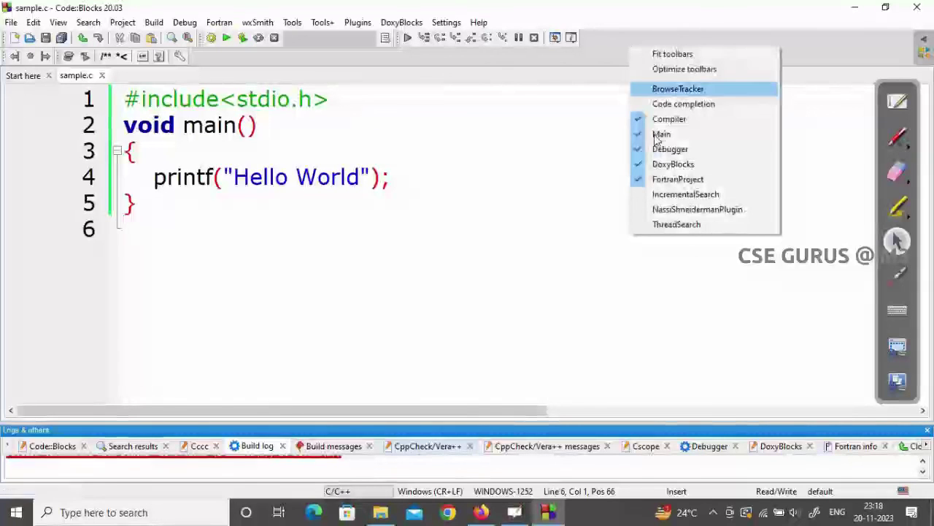
left_click(655, 183)
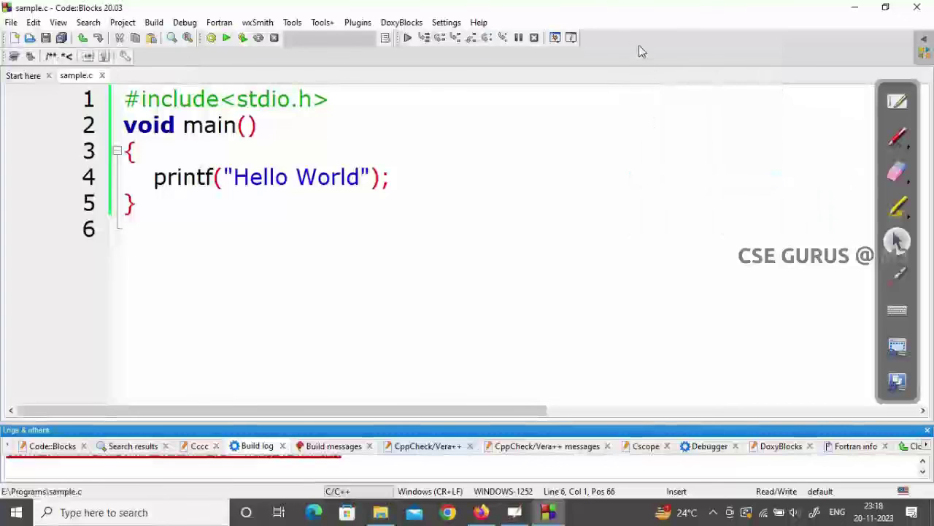
right_click(640, 51)
left_click(652, 163)
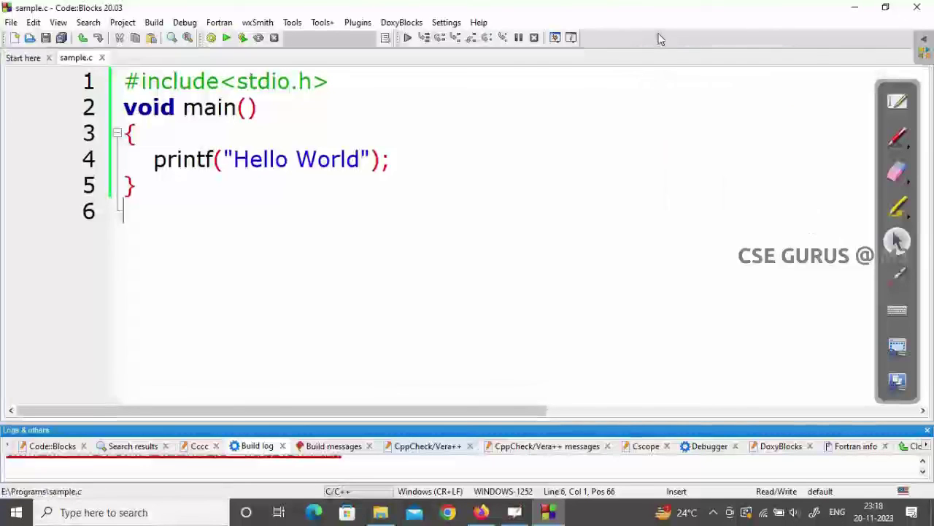
right_click(659, 38)
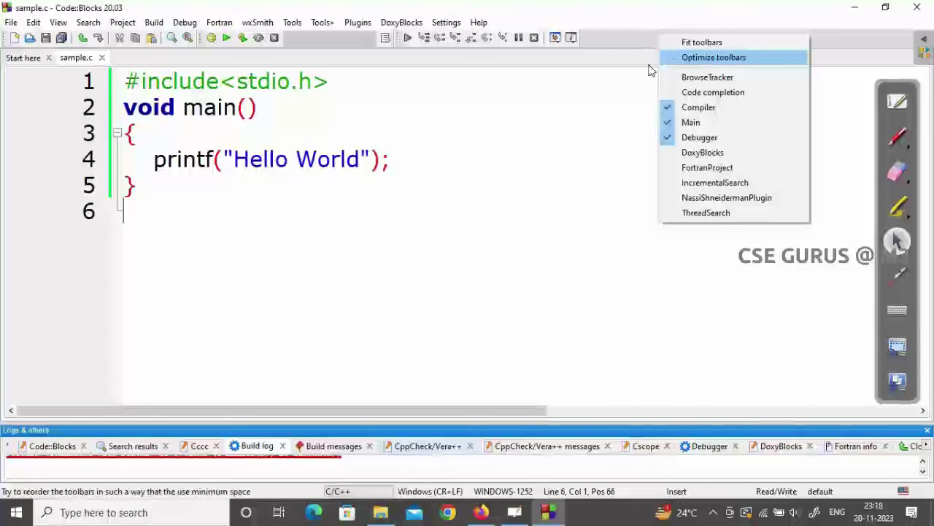
left_click(607, 108)
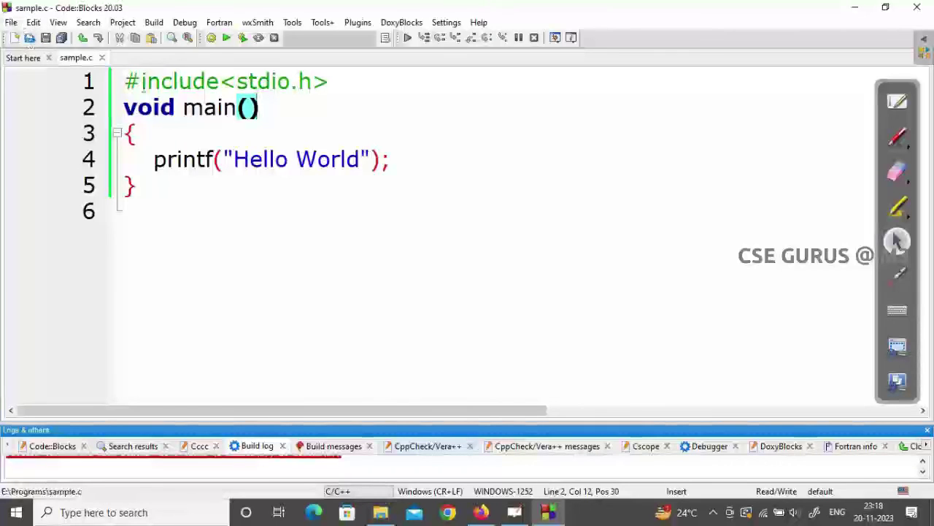
Save the Hello World source under the new name sample2.c in E:\Programs.
left_click(11, 22)
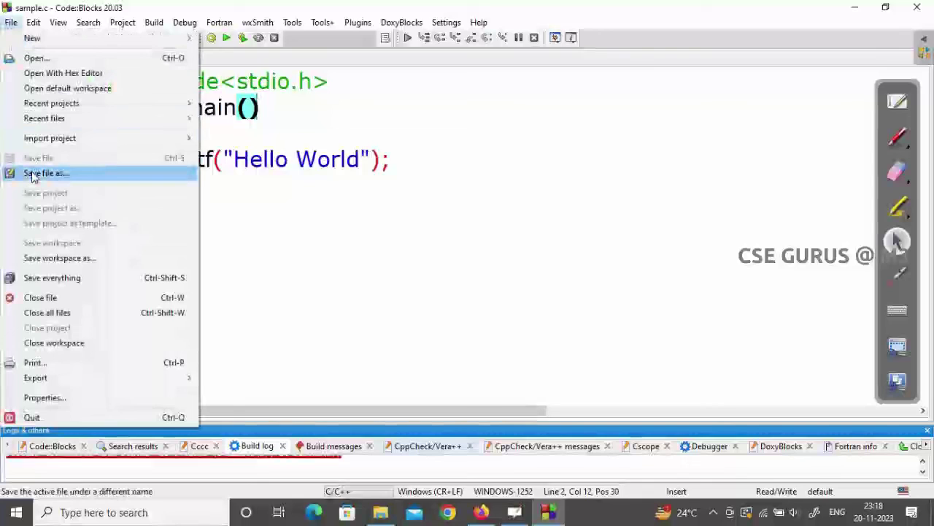
left_click(32, 174)
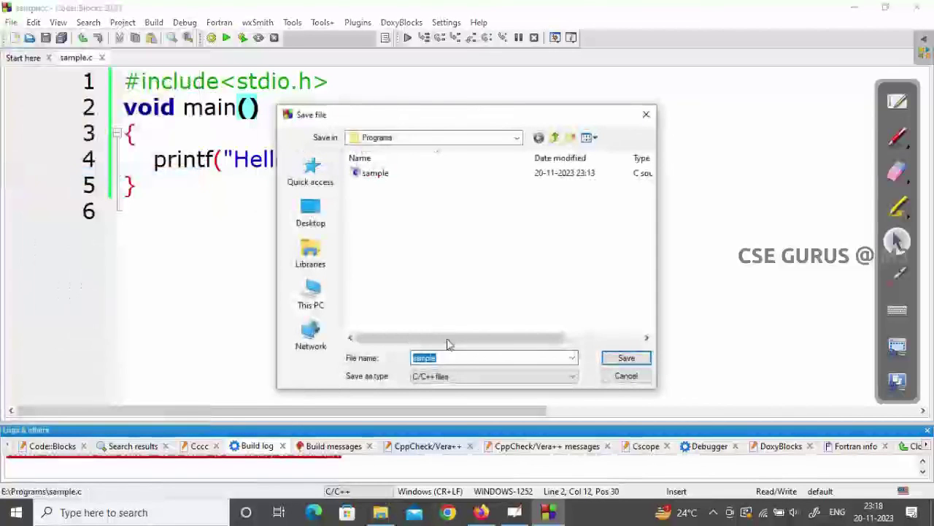
left_click(448, 356)
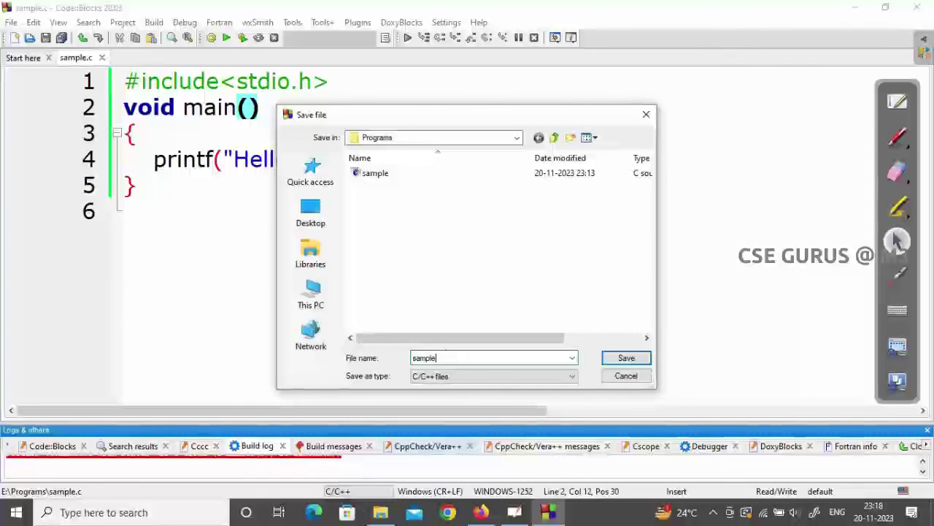
key("Return")
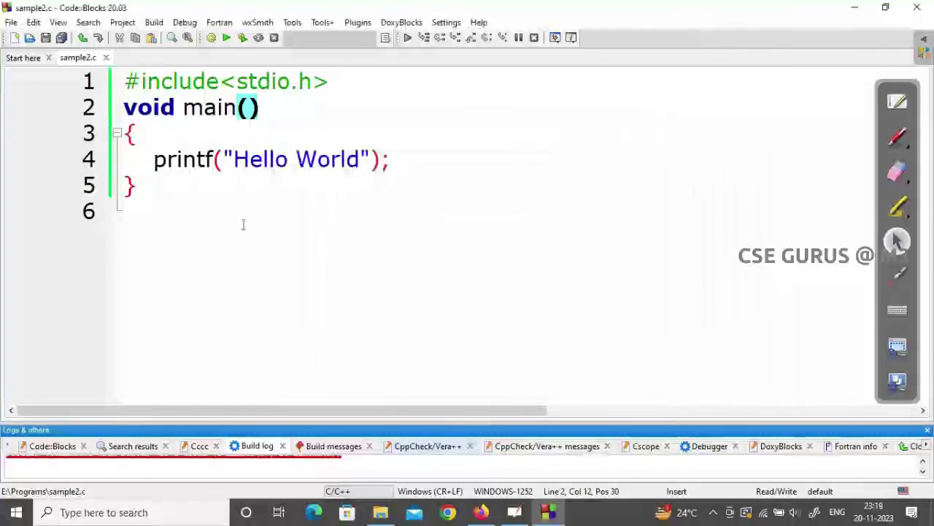